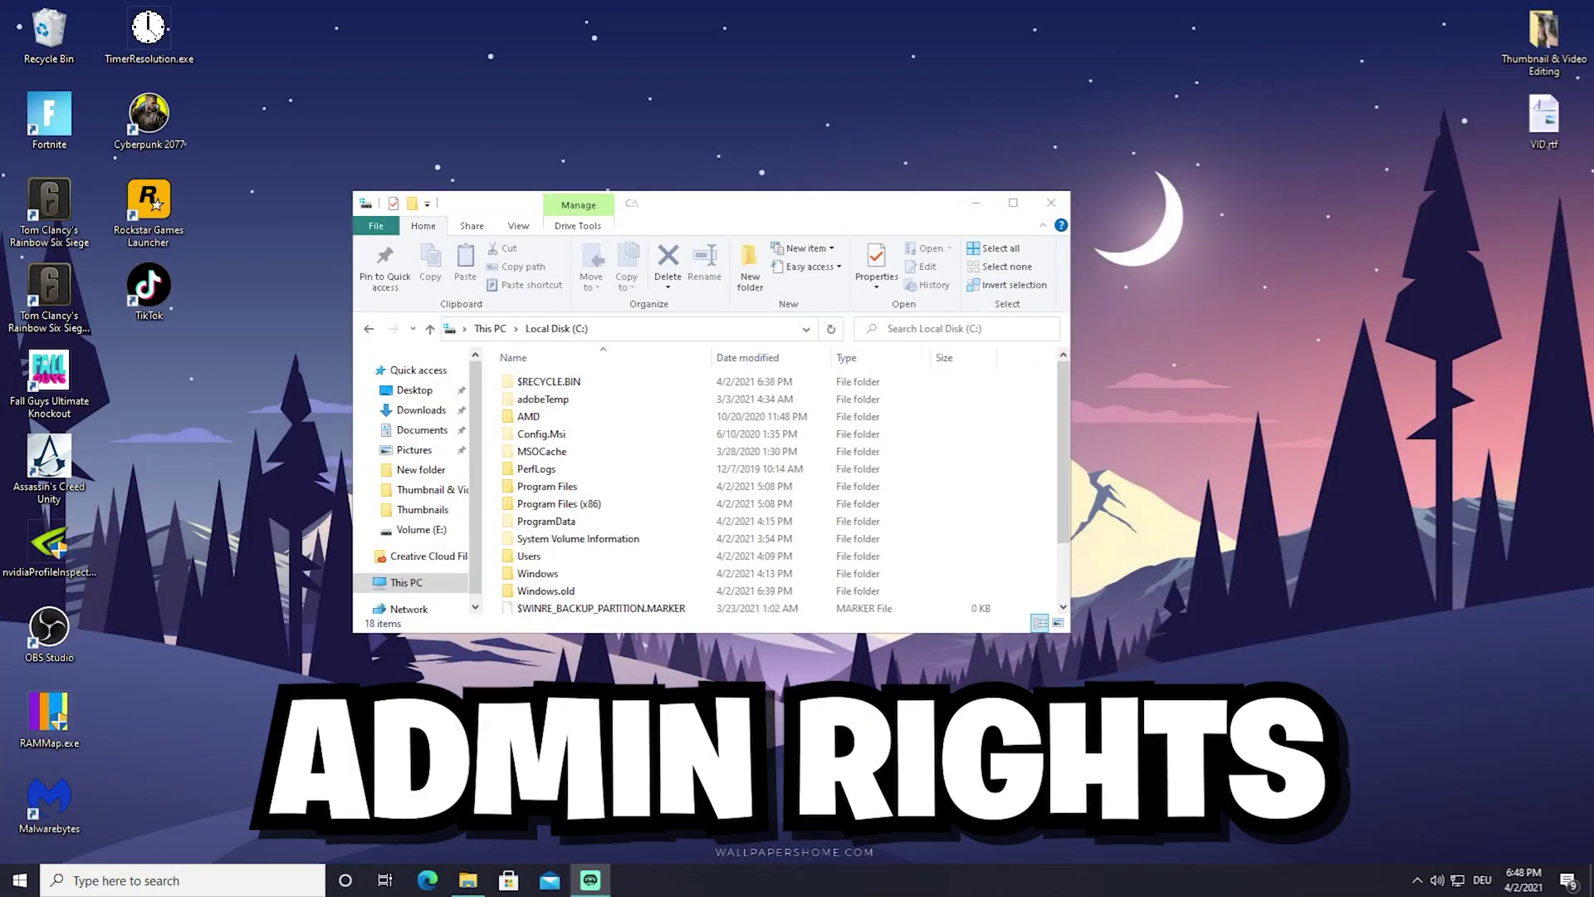
- Browse to Program Files\Epic Games\Fortnite\FortniteGame\Binaries\Win64 and select FortniteClient-Win64-Shipping.exe
double_click(547, 486)
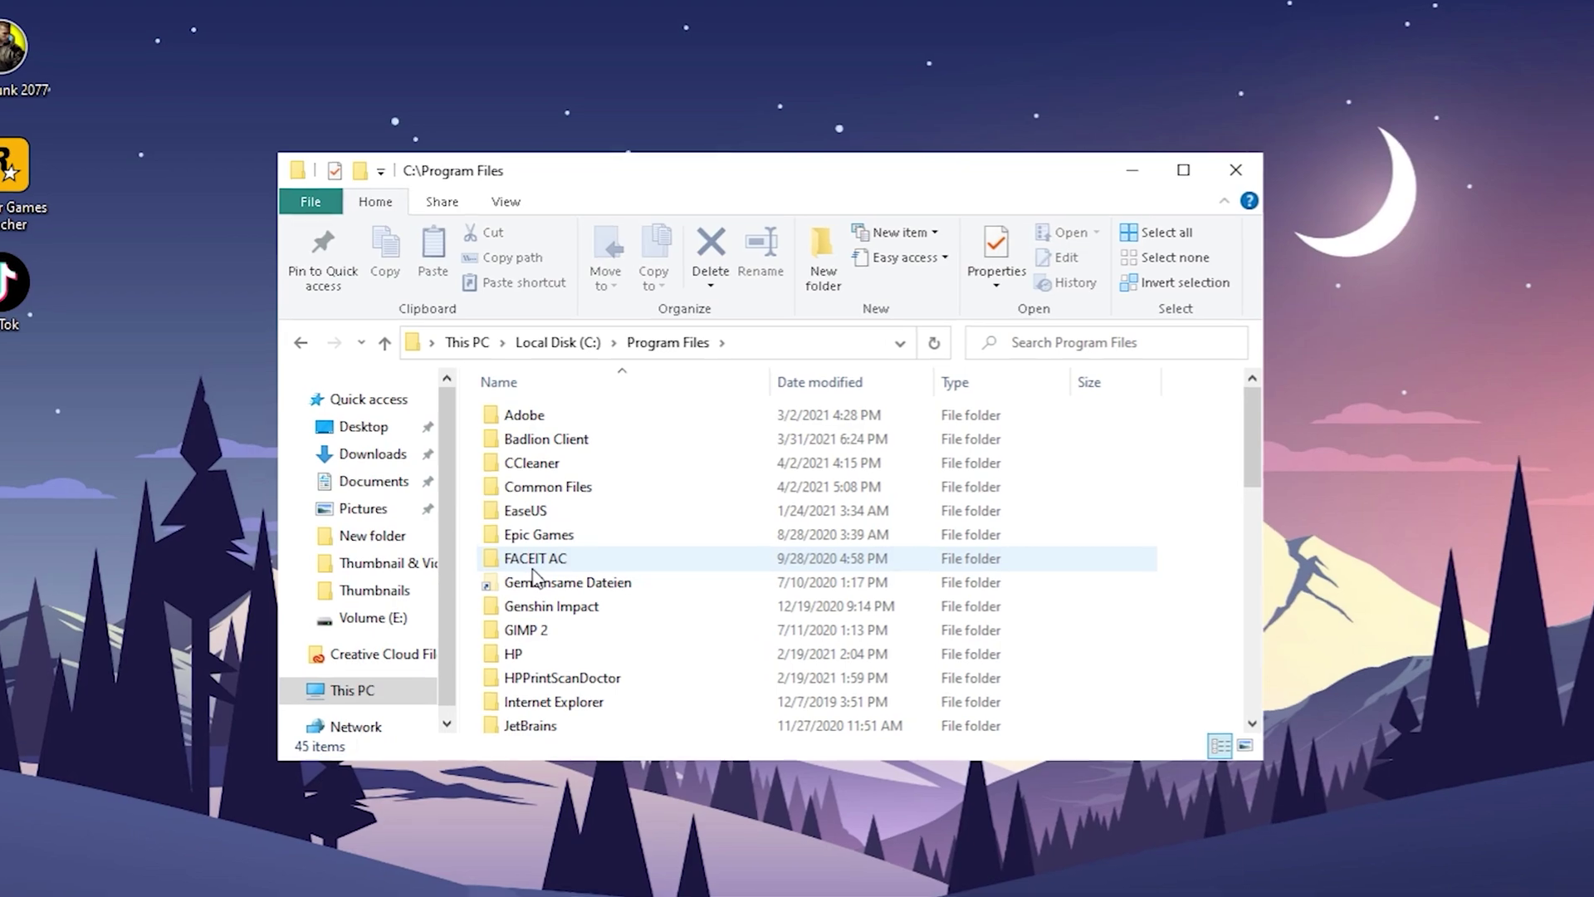
double_click(544, 534)
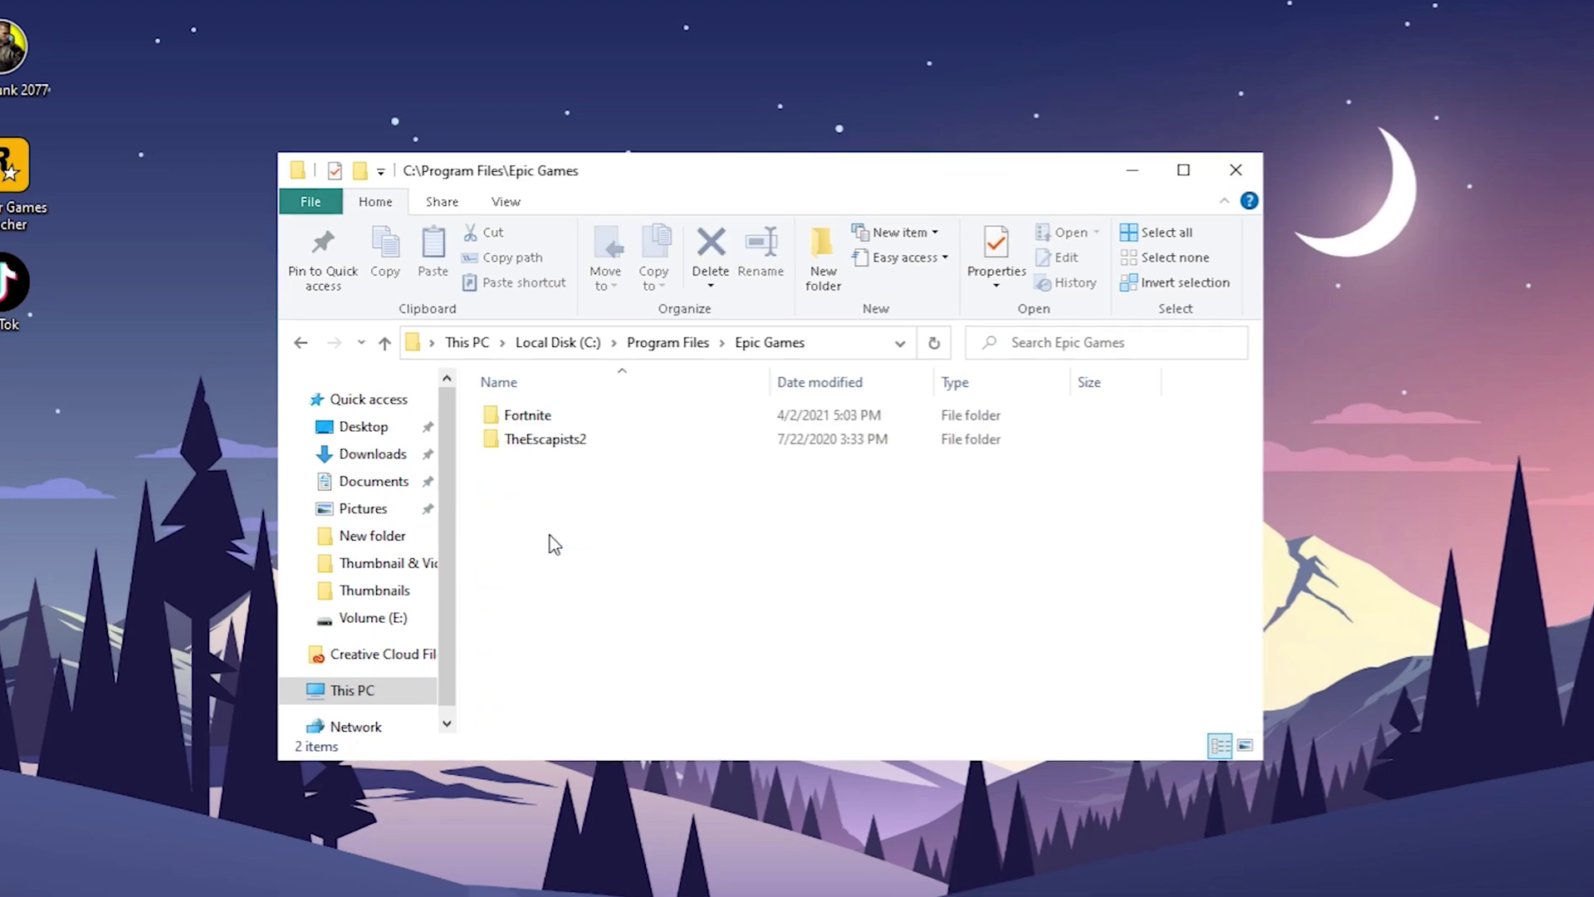
double_click(526, 415)
double_click(527, 465)
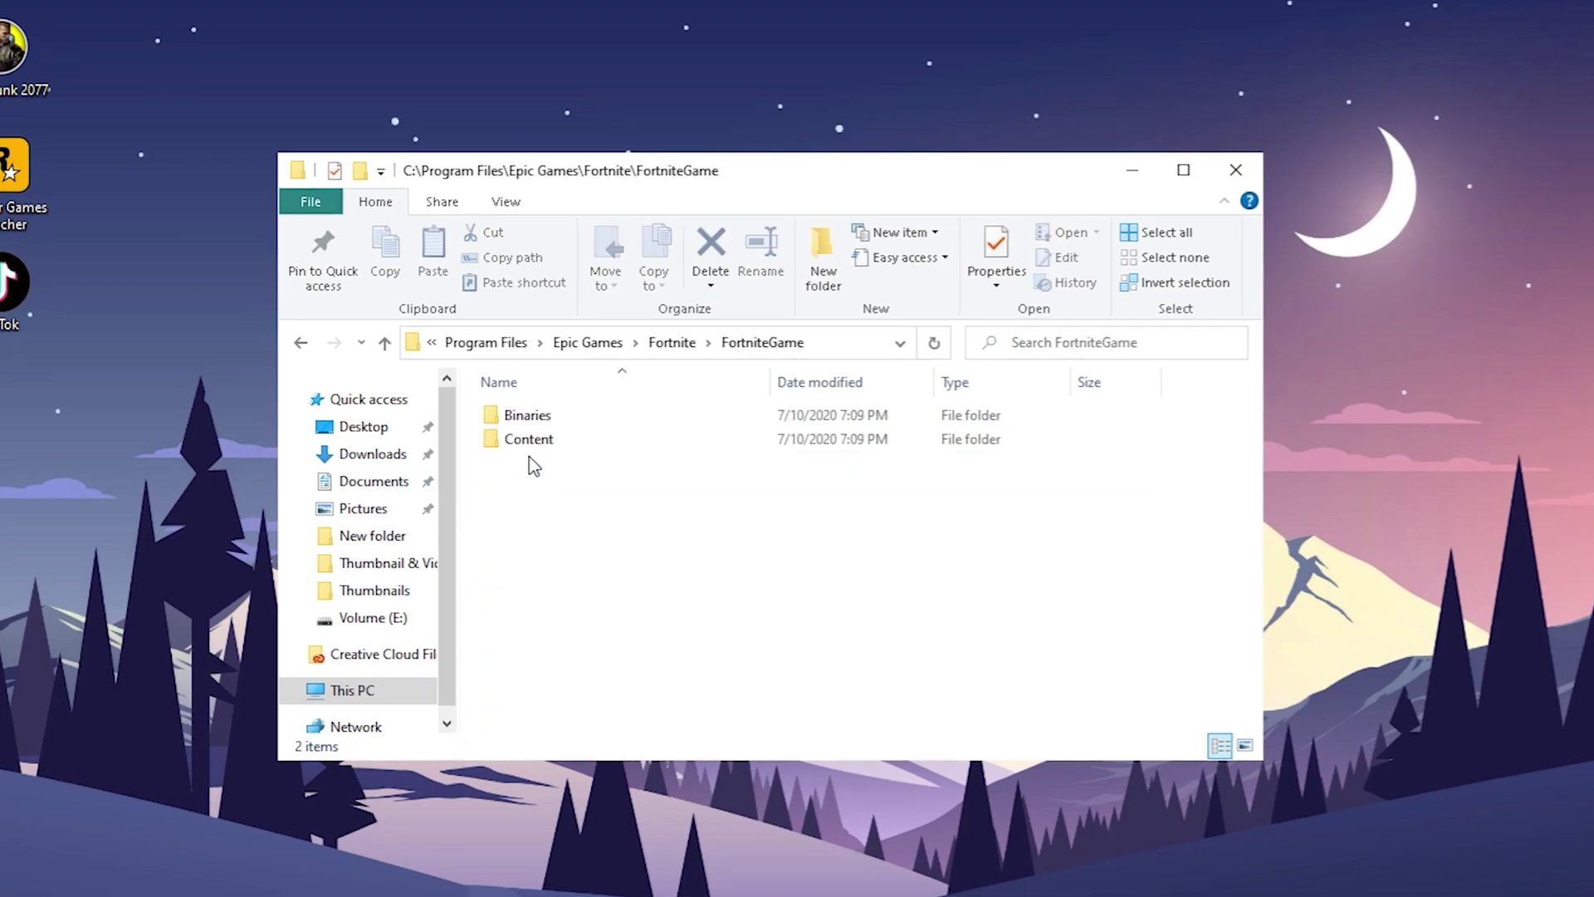
click(528, 419)
double_click(528, 420)
double_click(534, 438)
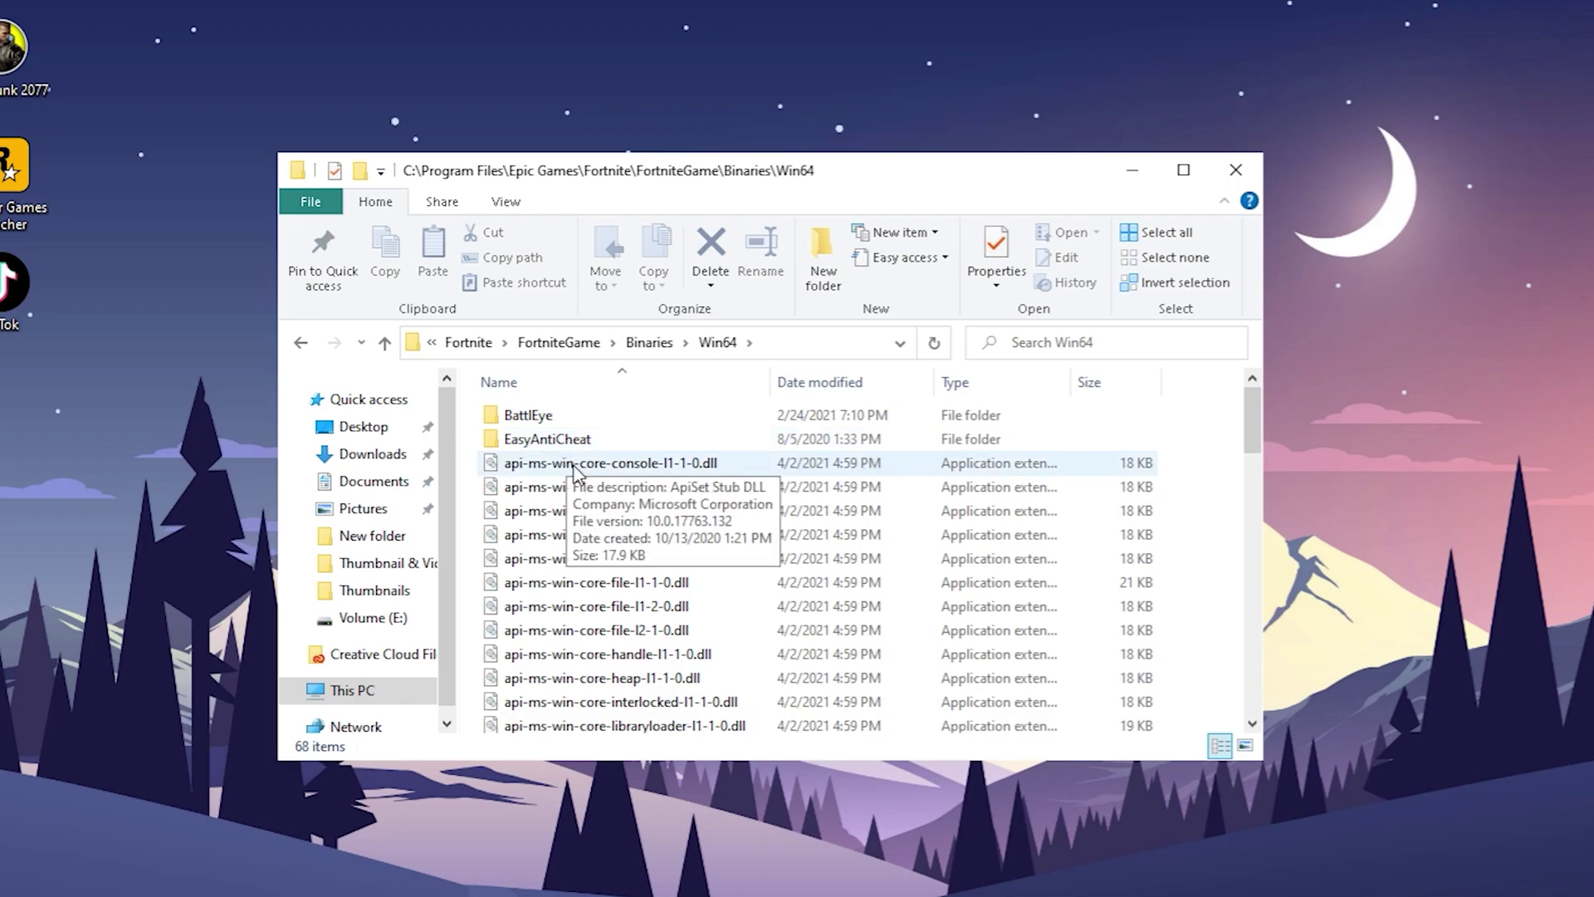
scroll(558, 475, down, 5)
scroll(558, 475, down, 9)
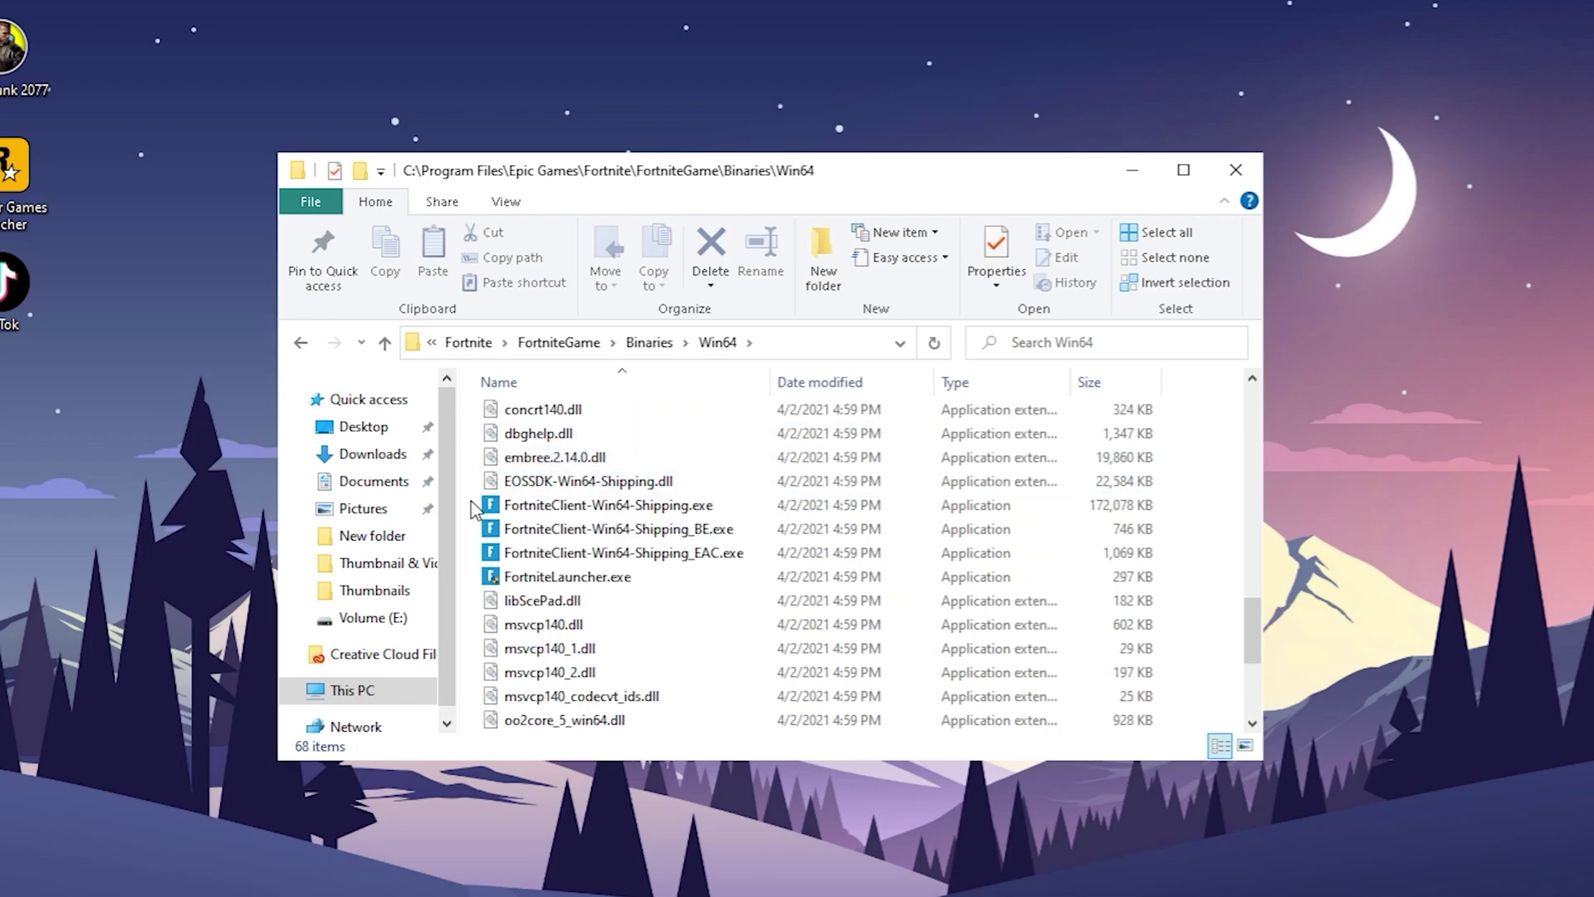
click(631, 505)
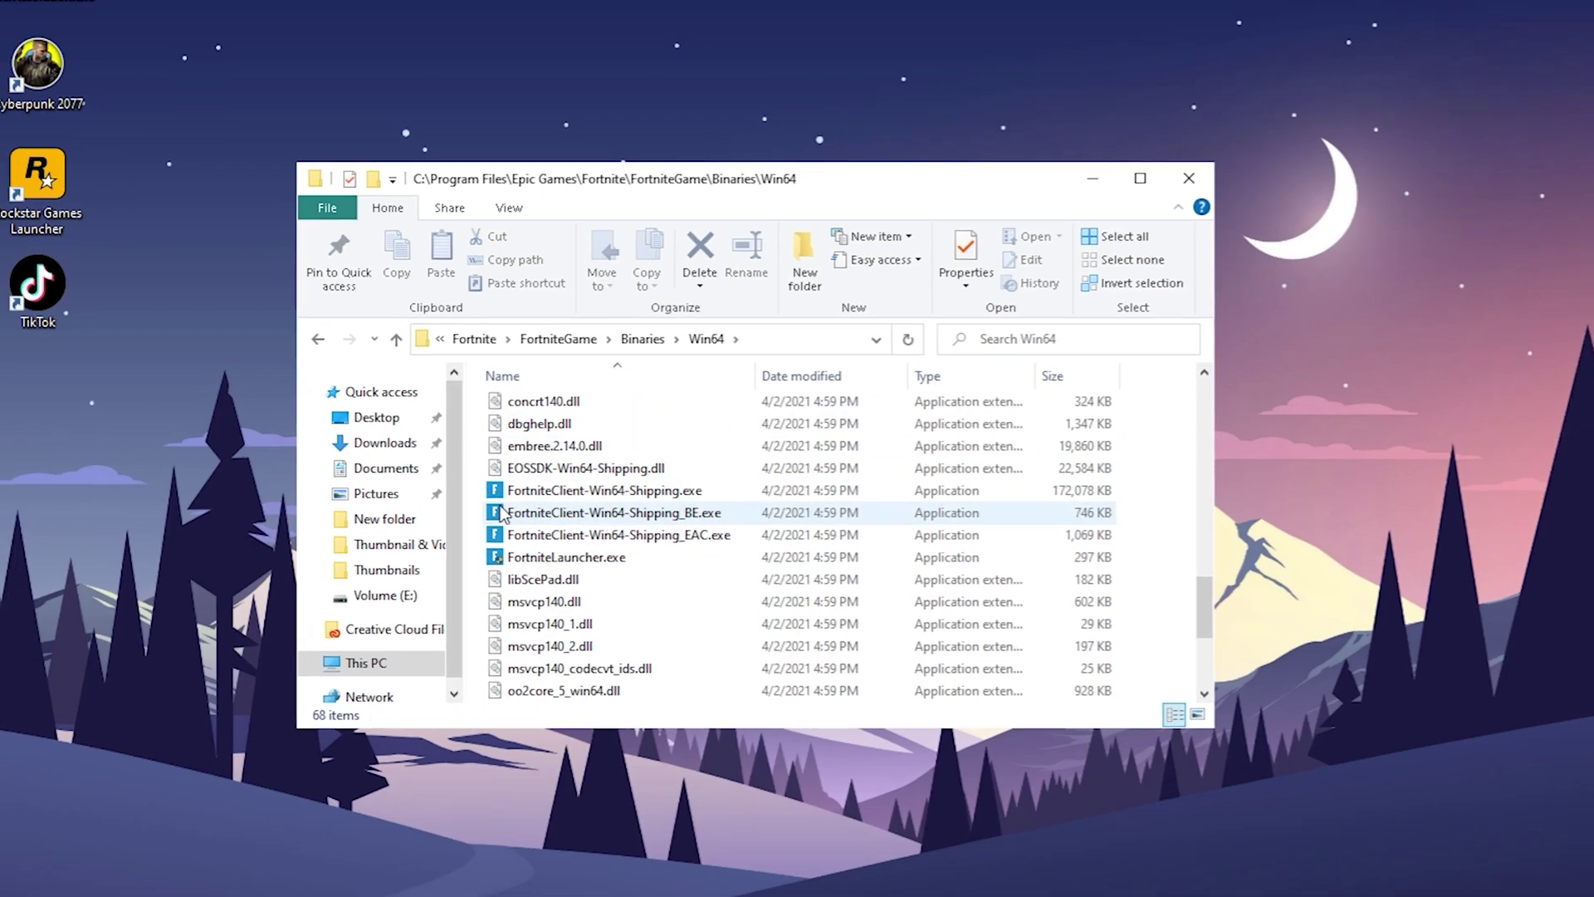
- Turn on 'Run this program as an administrator' in the executable's Compatibility properties
right_click(545, 508)
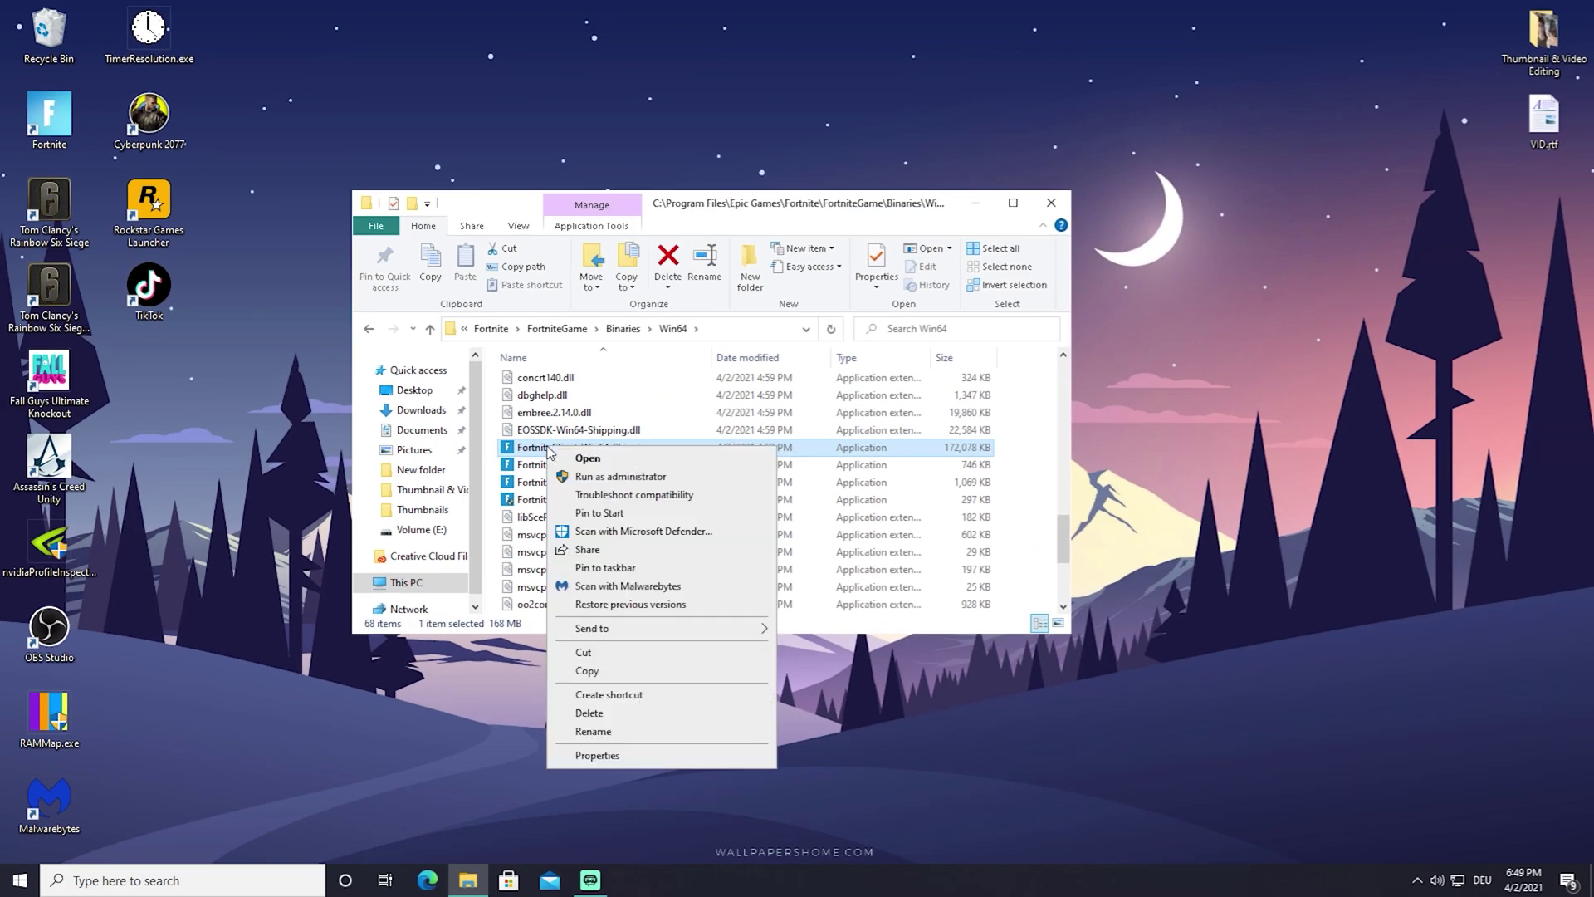
click(598, 755)
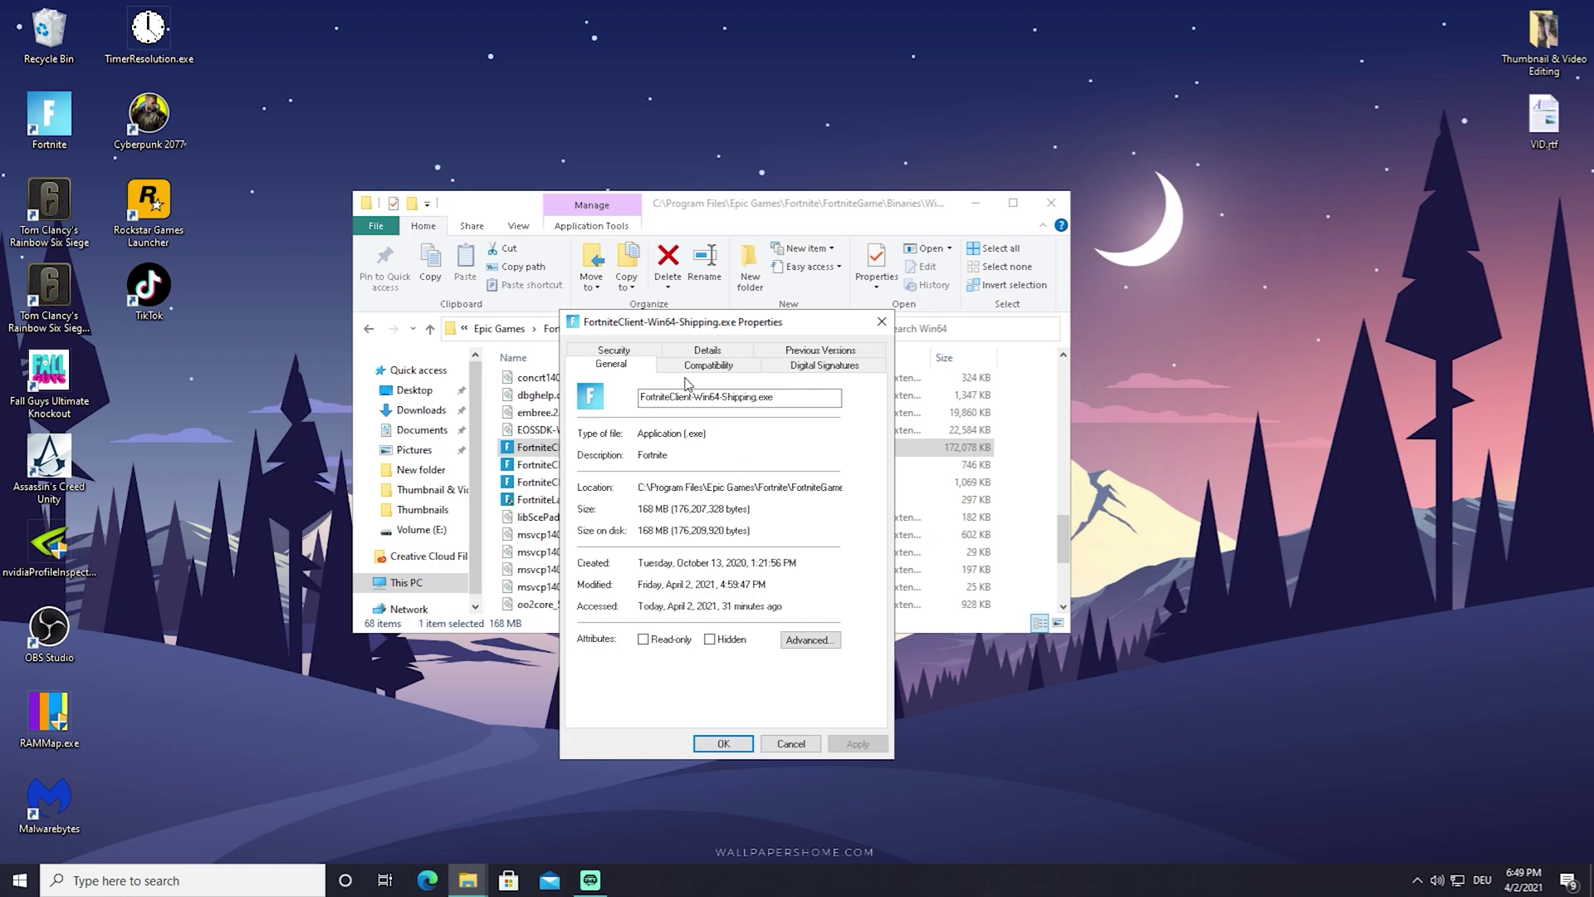
click(696, 372)
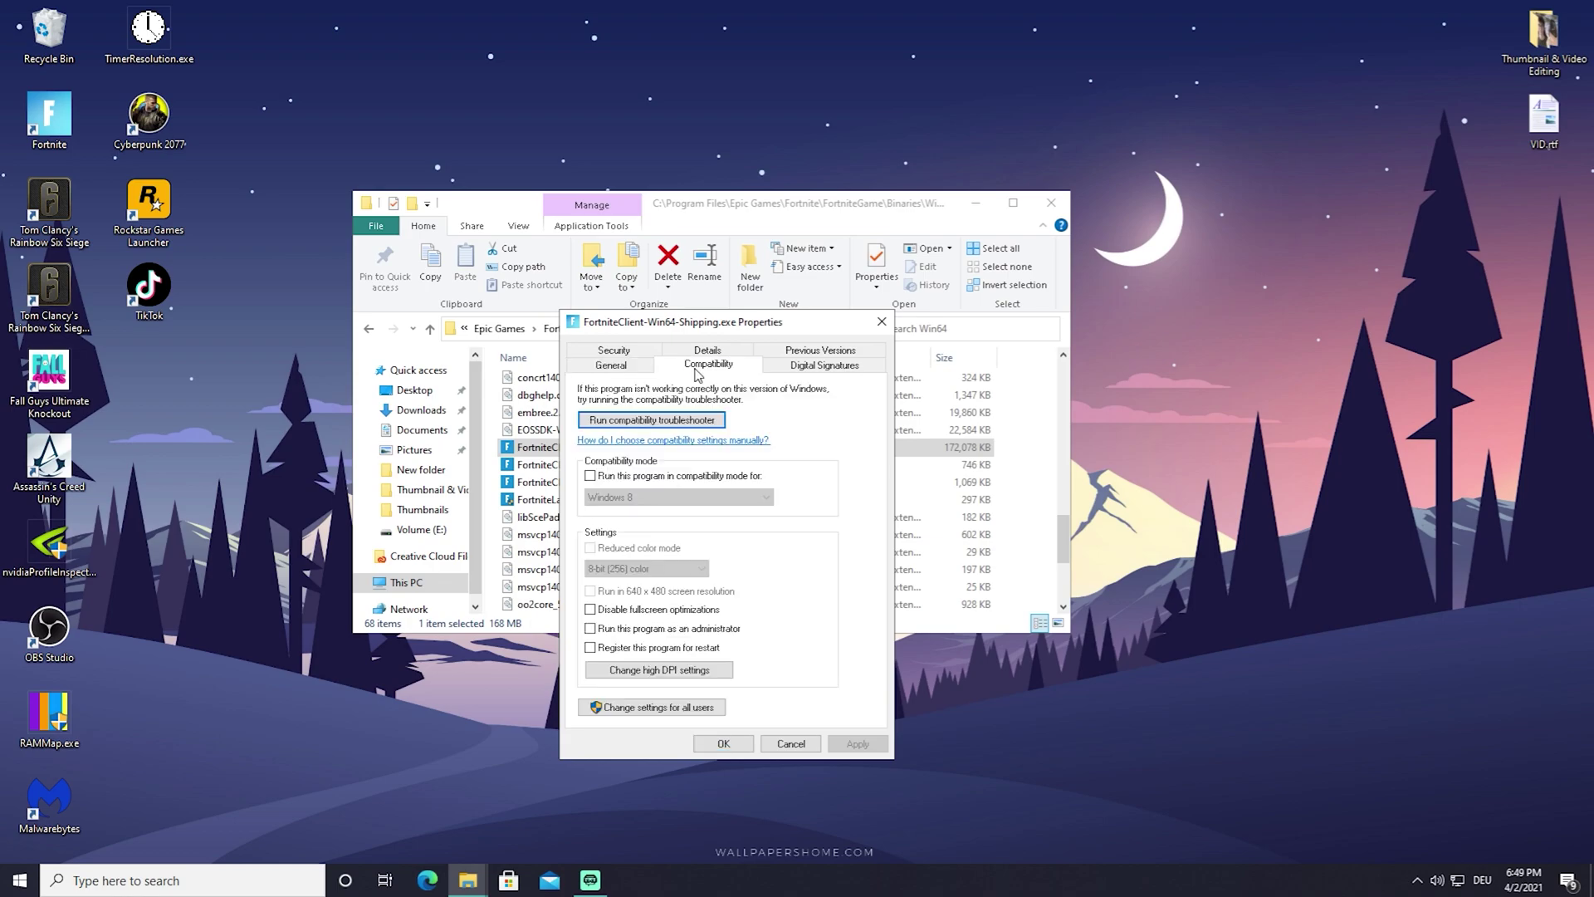
click(621, 631)
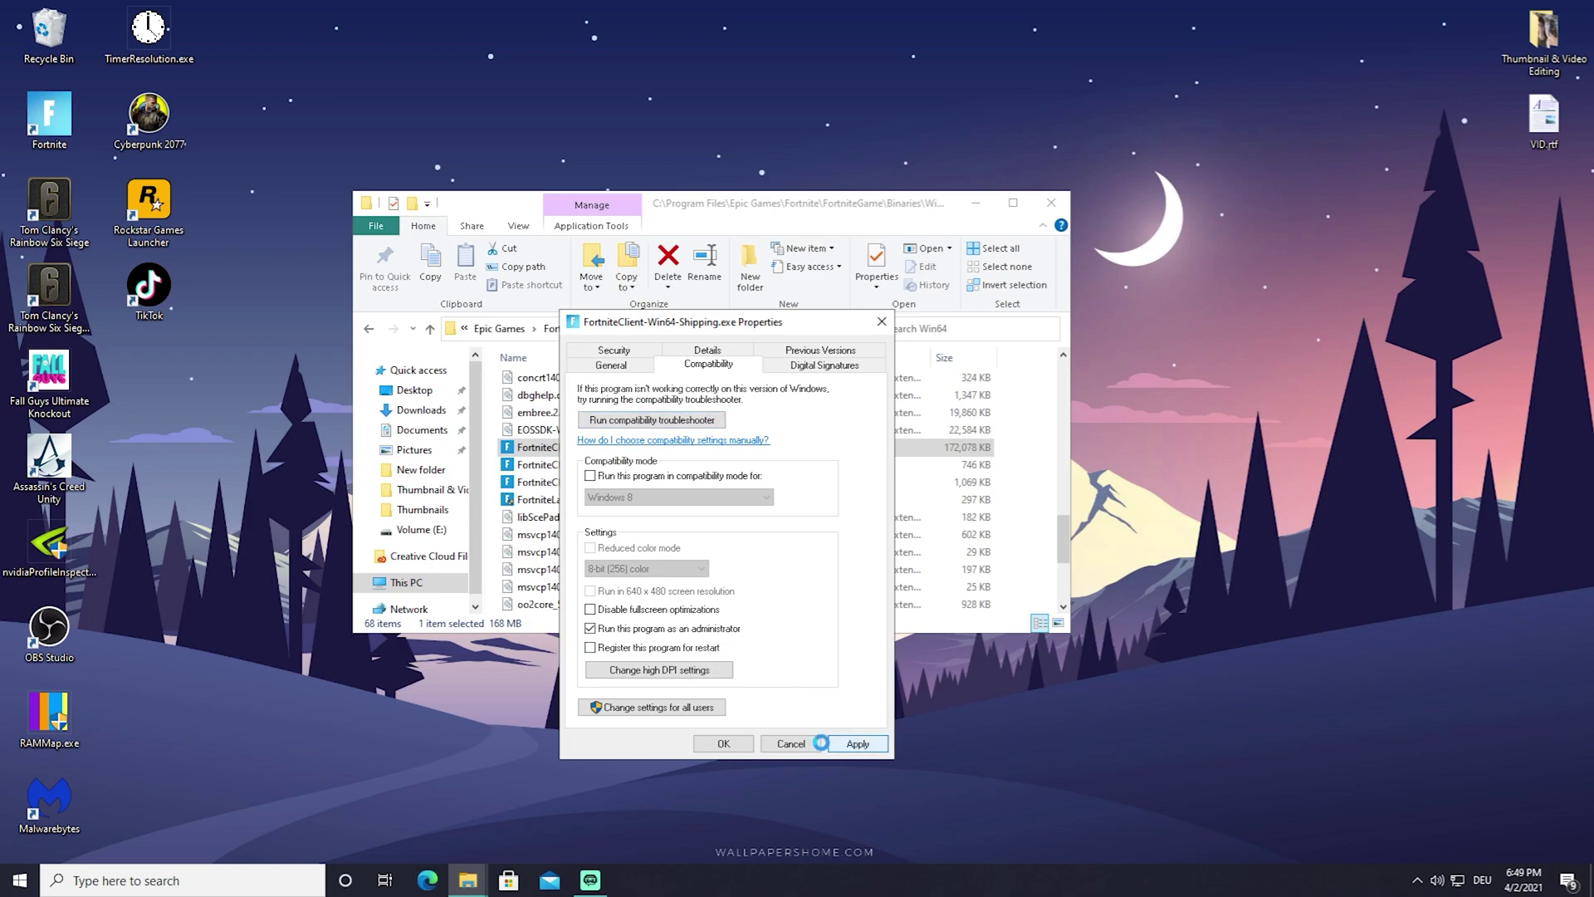
click(723, 743)
- Set FortniteClient-Win64-Shipping_BE.exe to run as administrator and apply it
right_click(593, 464)
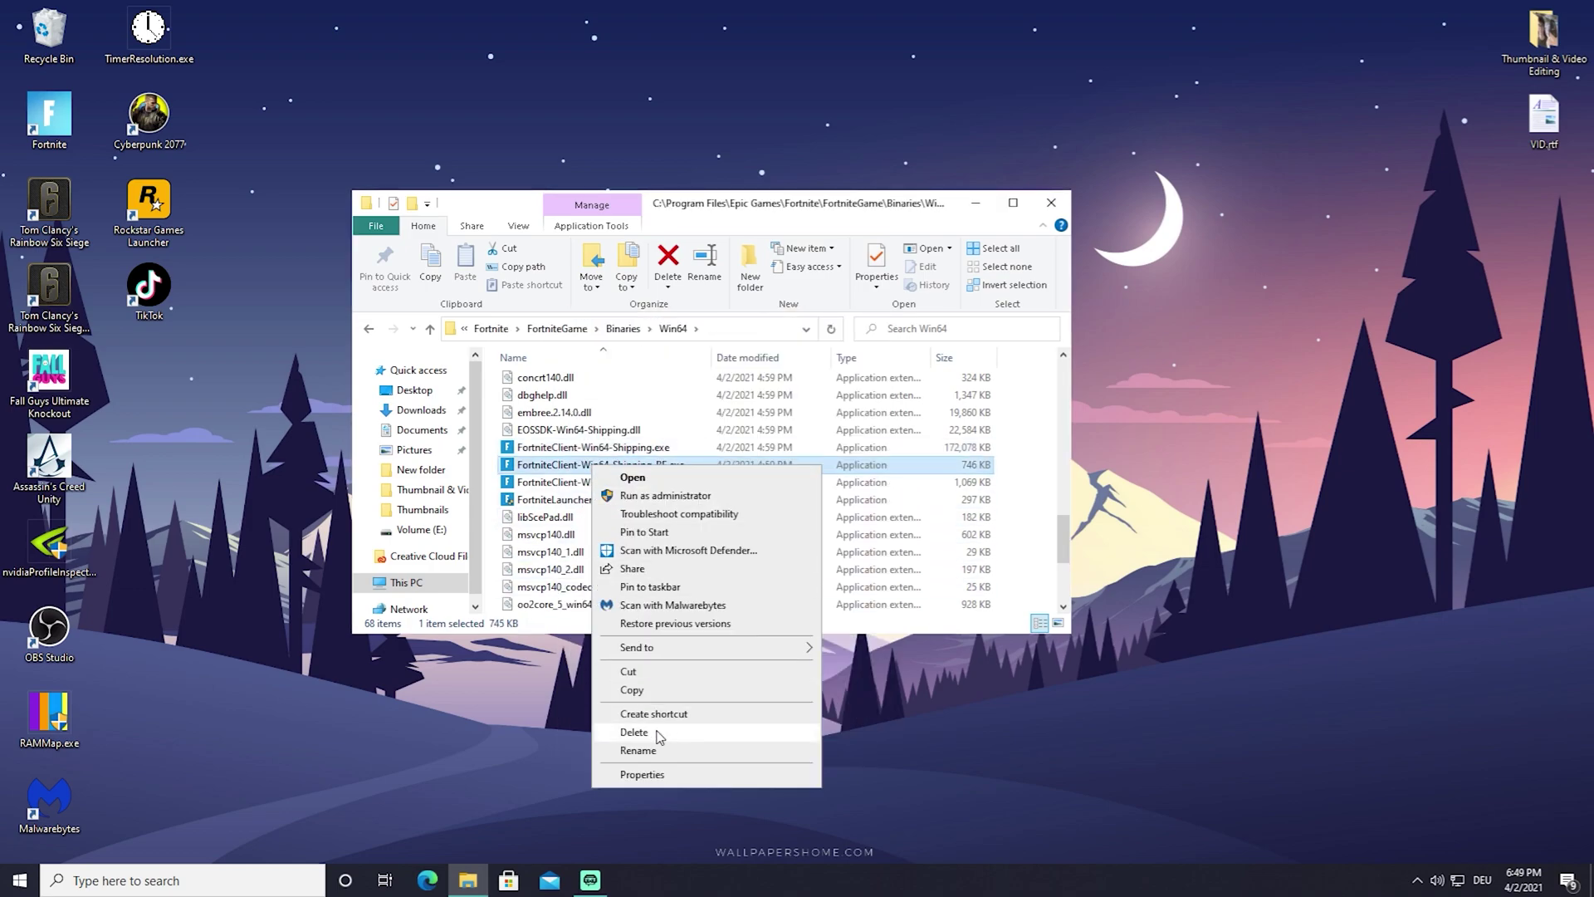
click(656, 774)
click(746, 459)
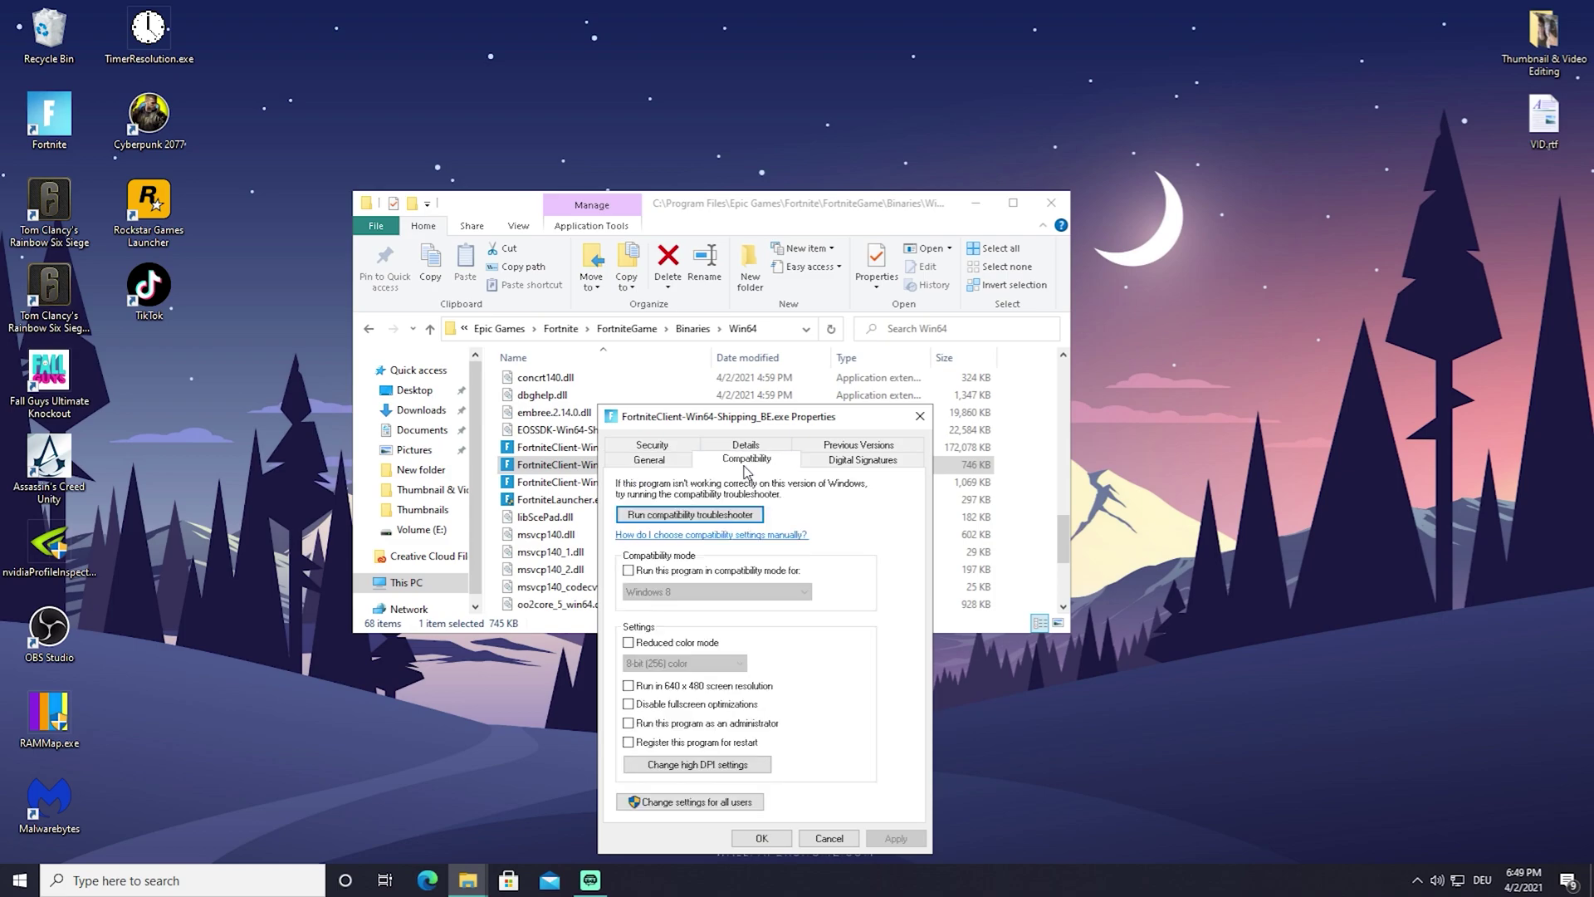
click(629, 722)
click(895, 838)
click(768, 838)
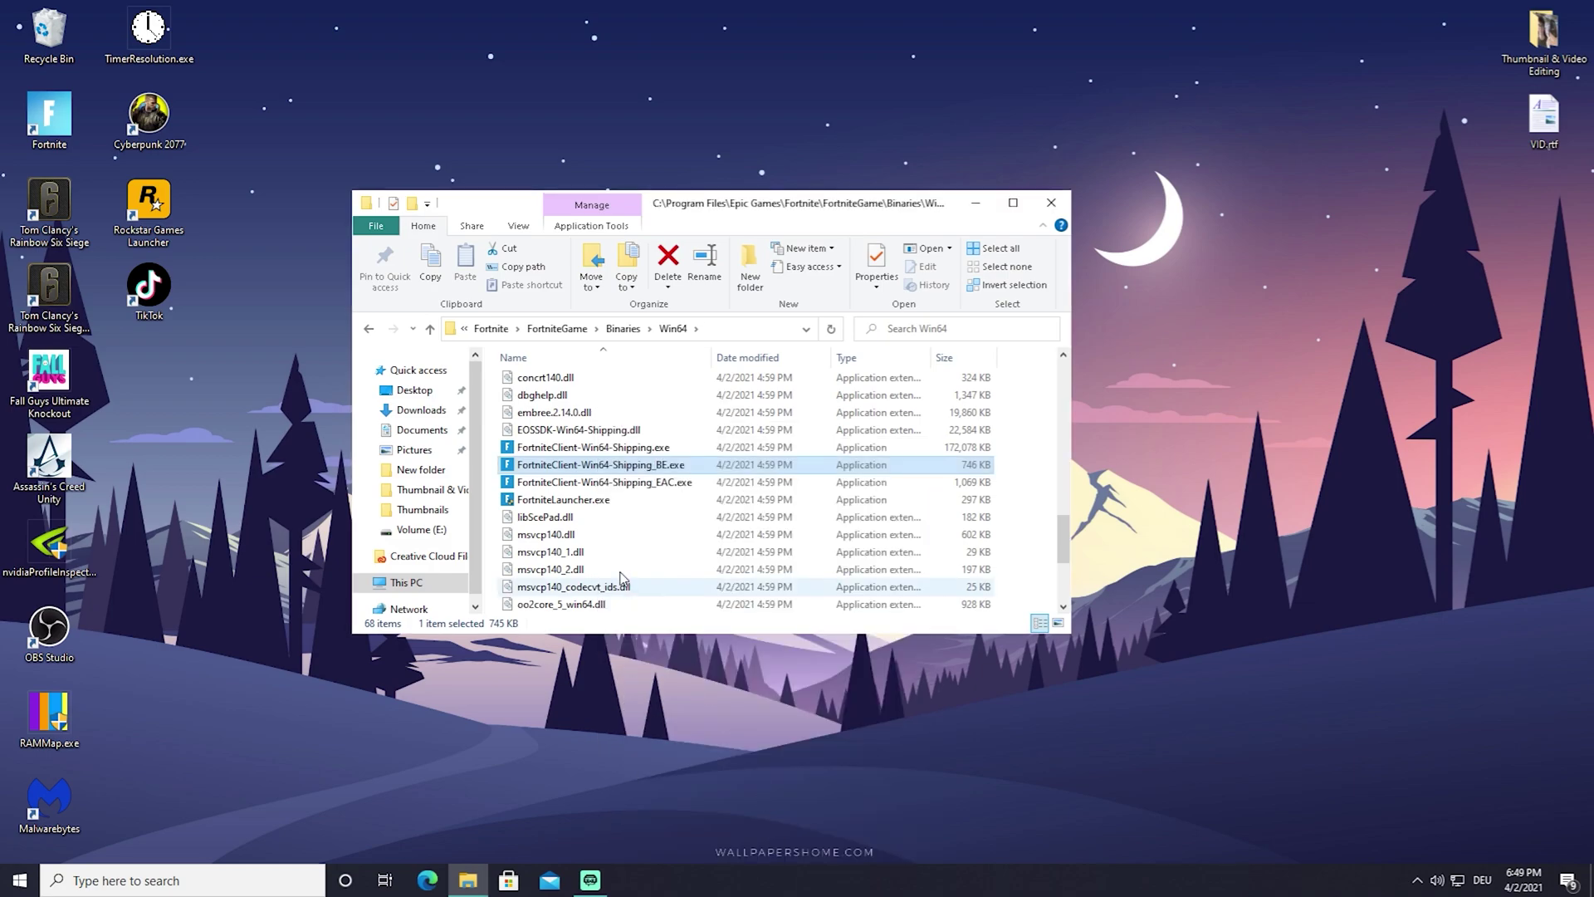
- Set FortniteClient-Win64-Shipping_EAC.exe to run as administrator and apply it
right_click(552, 483)
click(598, 798)
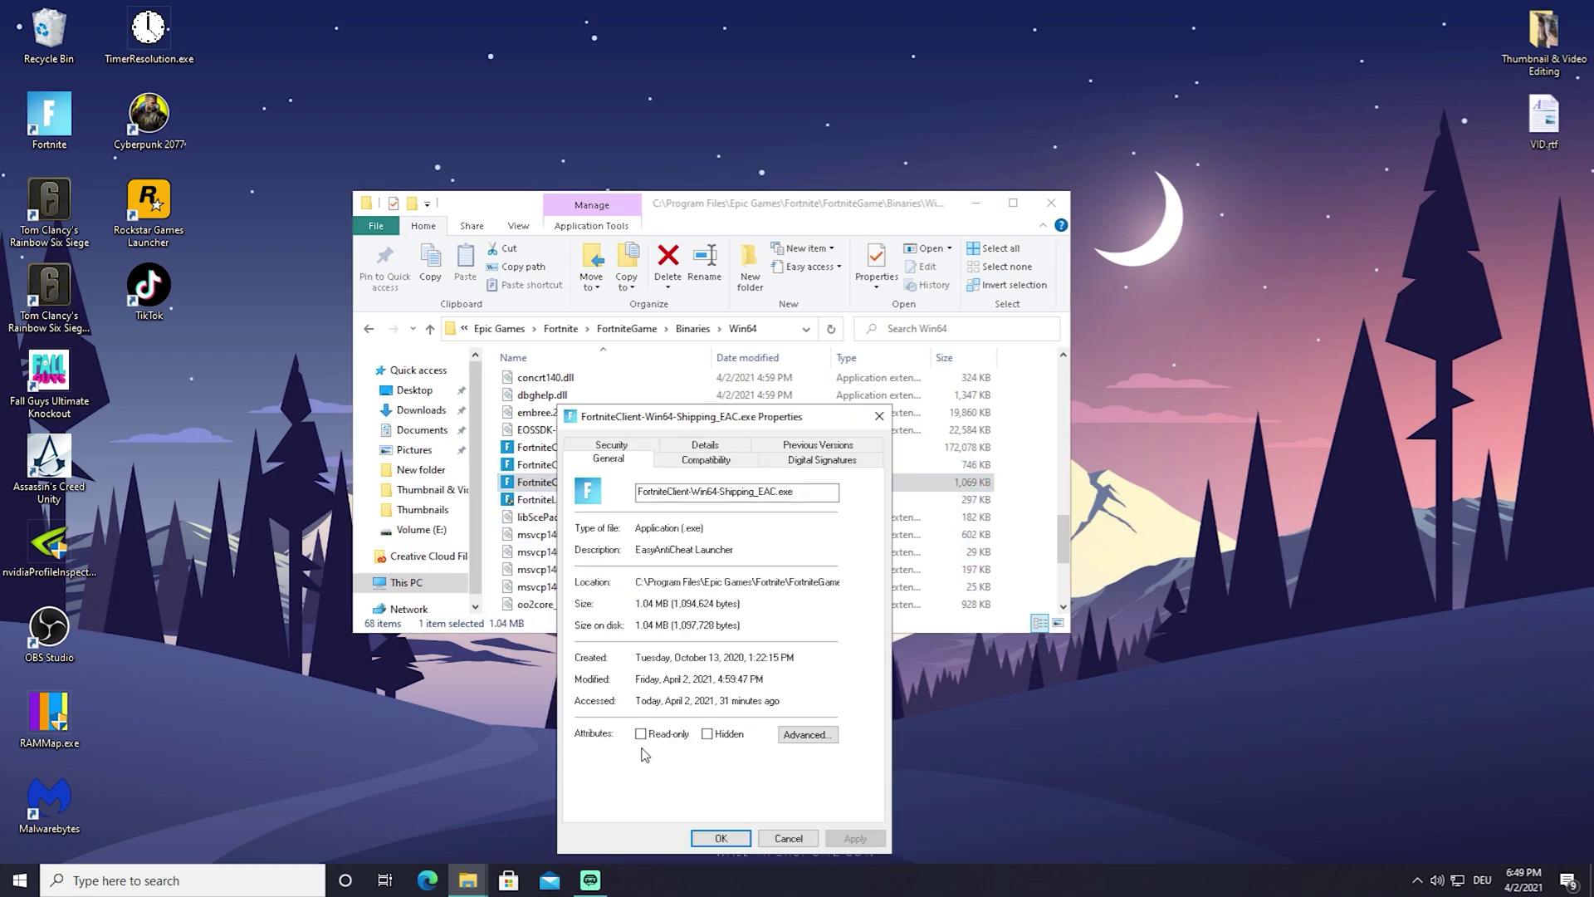
click(664, 465)
click(625, 723)
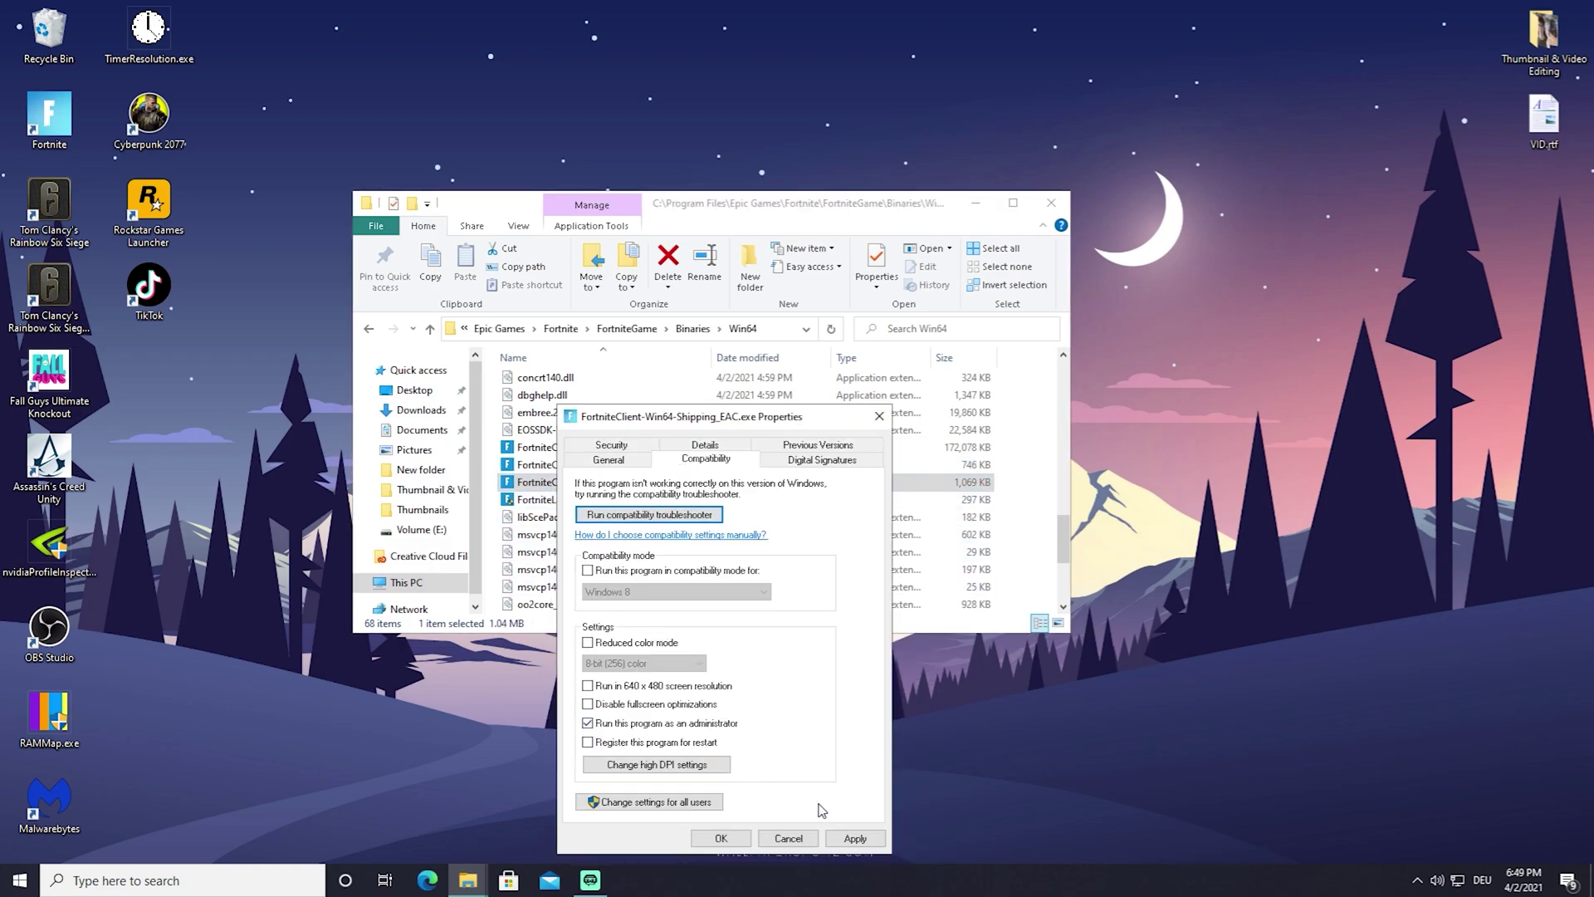
click(853, 838)
click(721, 837)
- Check FortniteLauncher.exe's Compatibility settings for administrator mode and confirm with OK
right_click(533, 500)
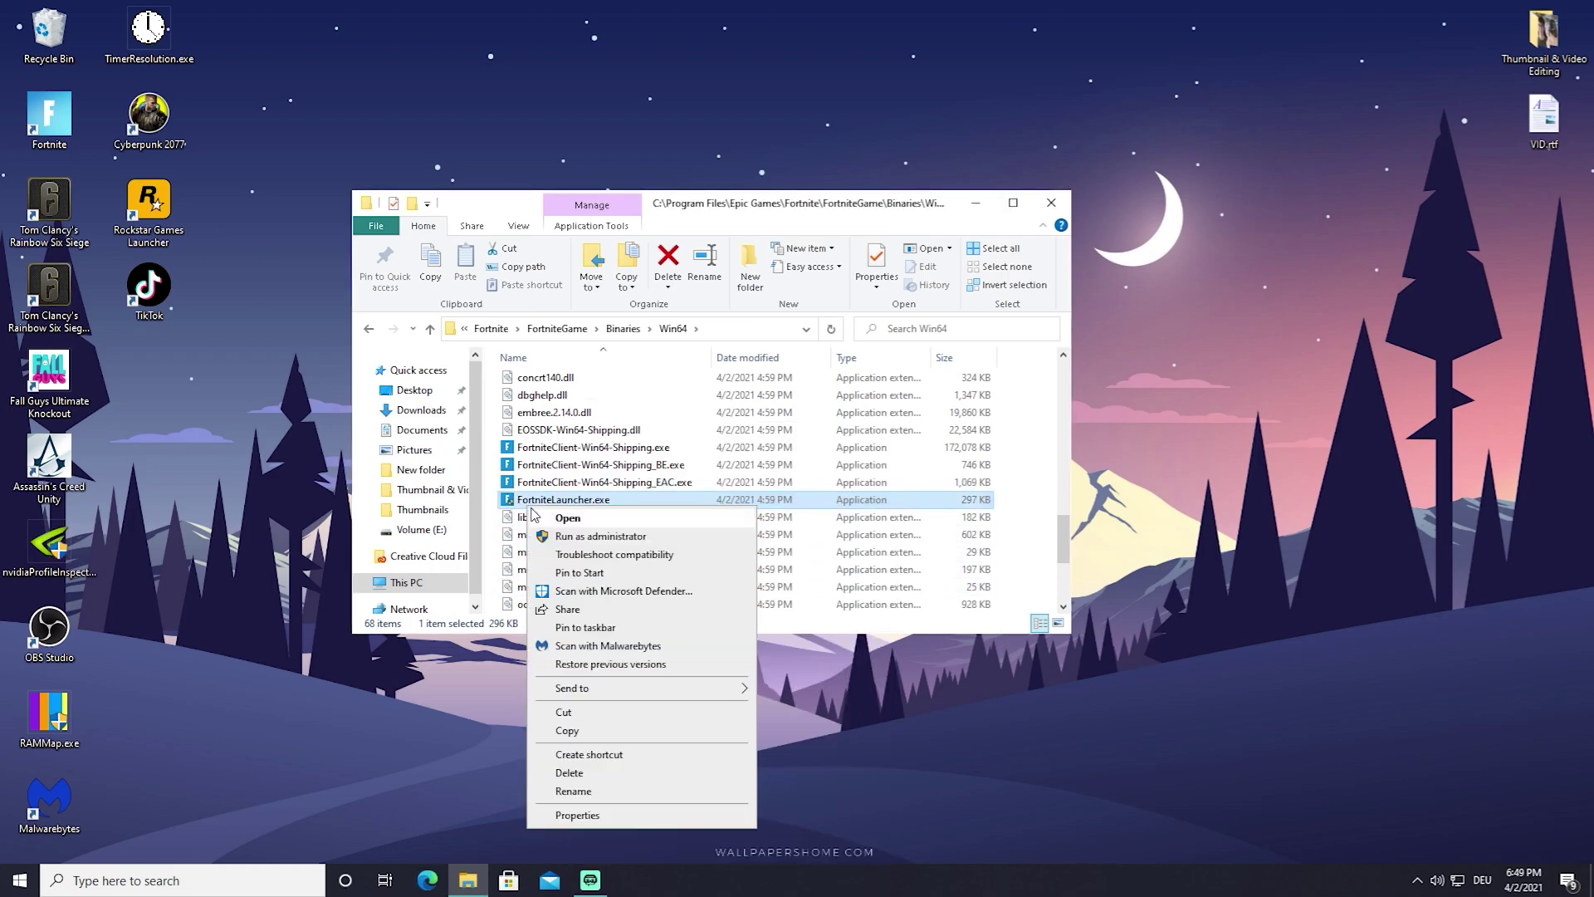
click(577, 815)
click(680, 463)
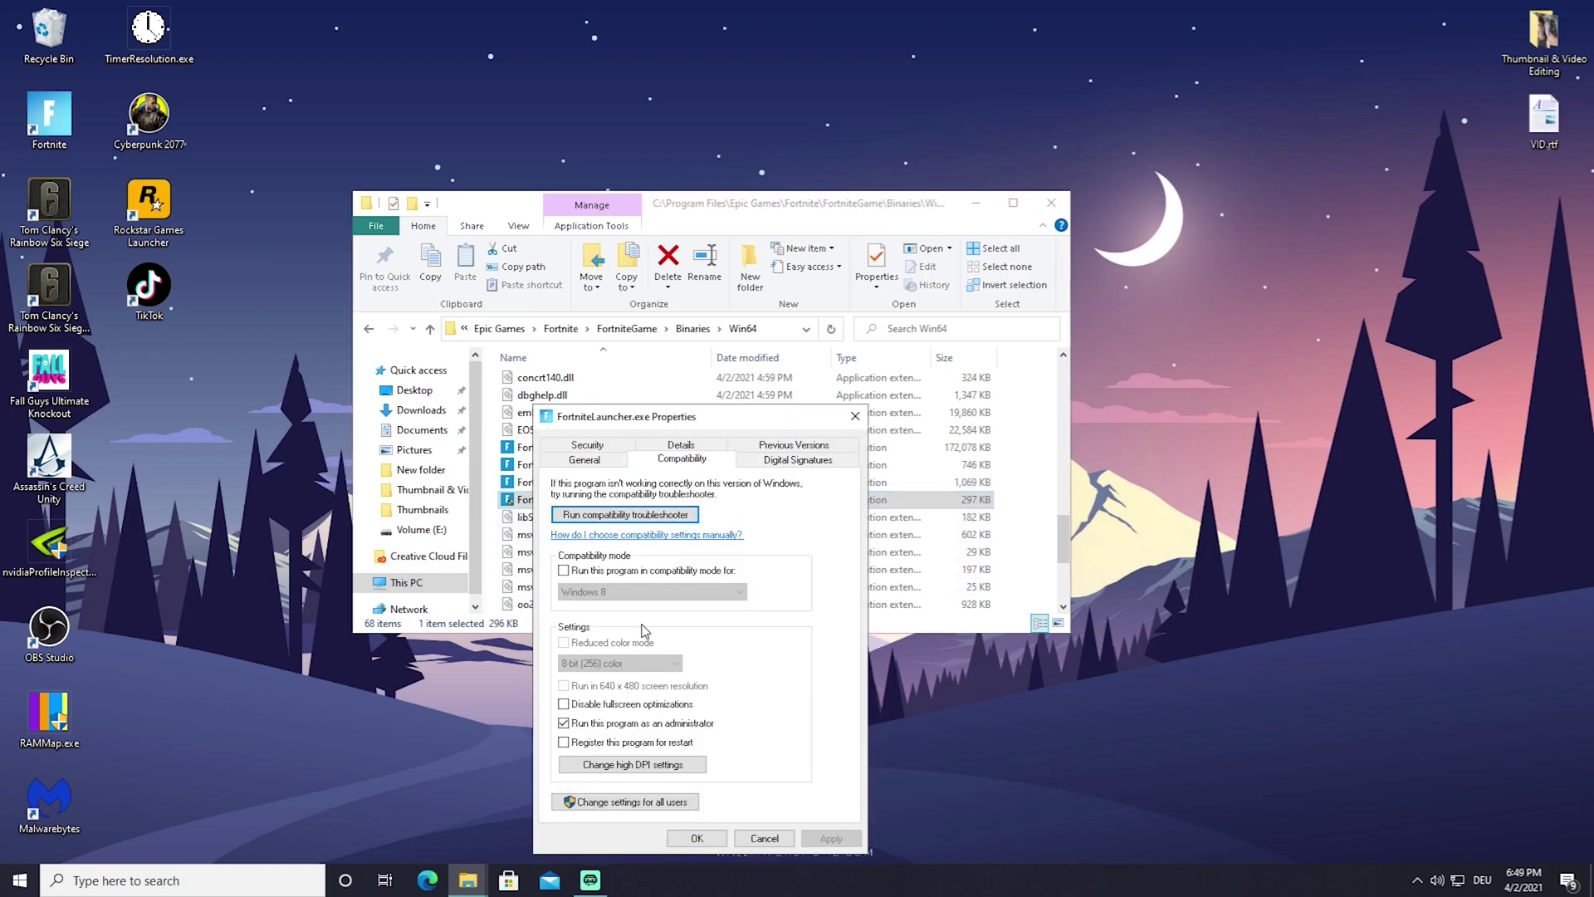
click(712, 837)
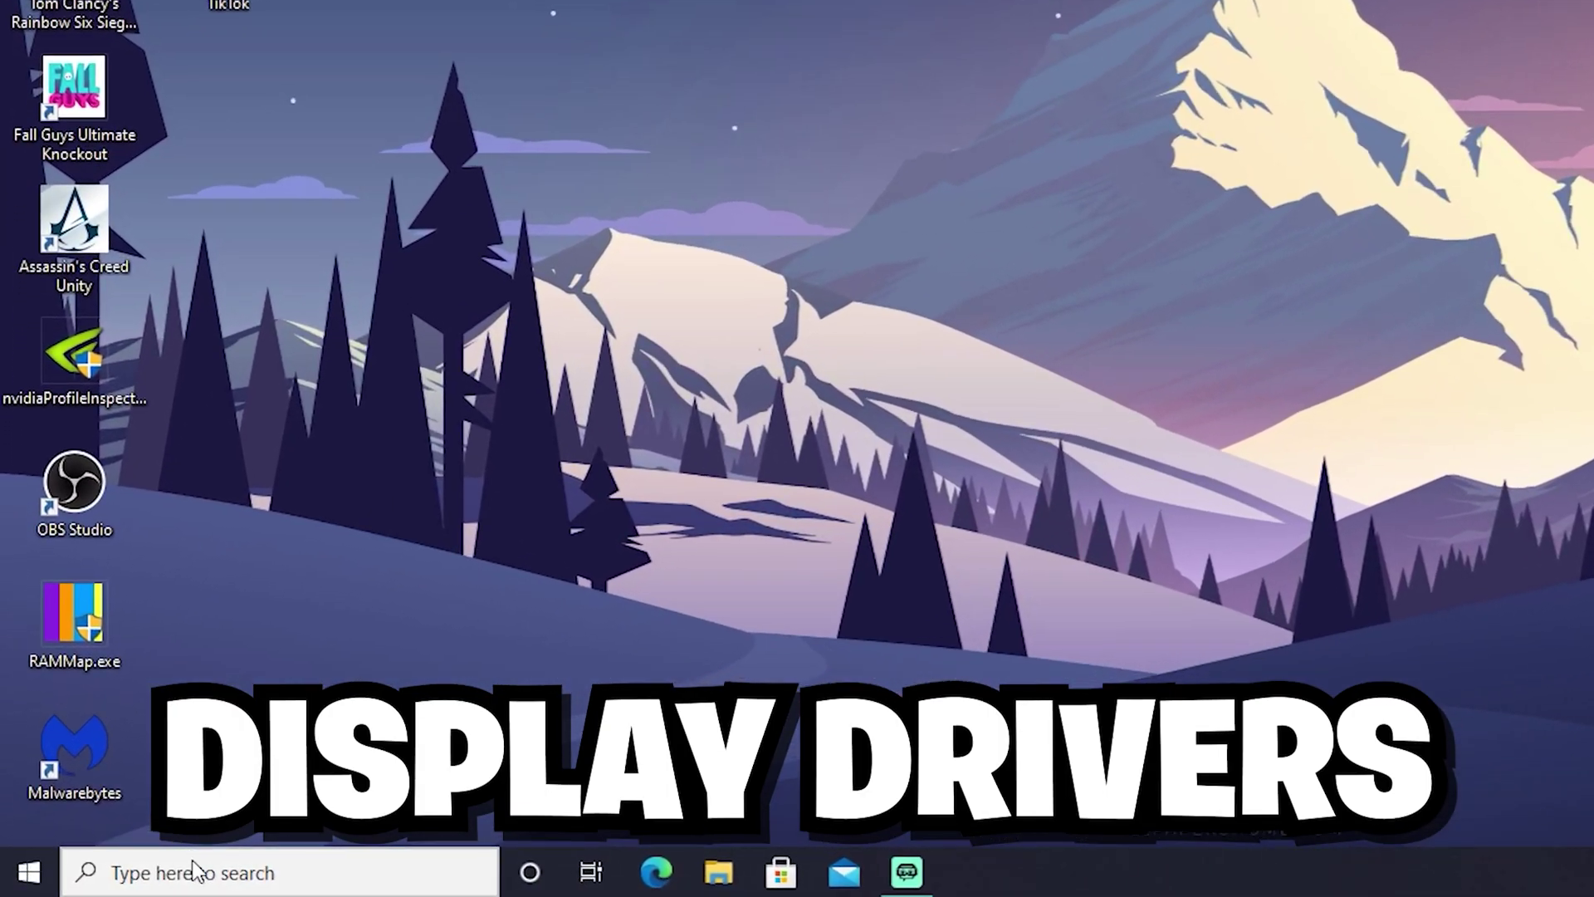
- Search 'devi' to launch Device Manager and expand Display adapters to reveal the NVIDIA GeForce RTX 2070
click(129, 880)
text(devi)
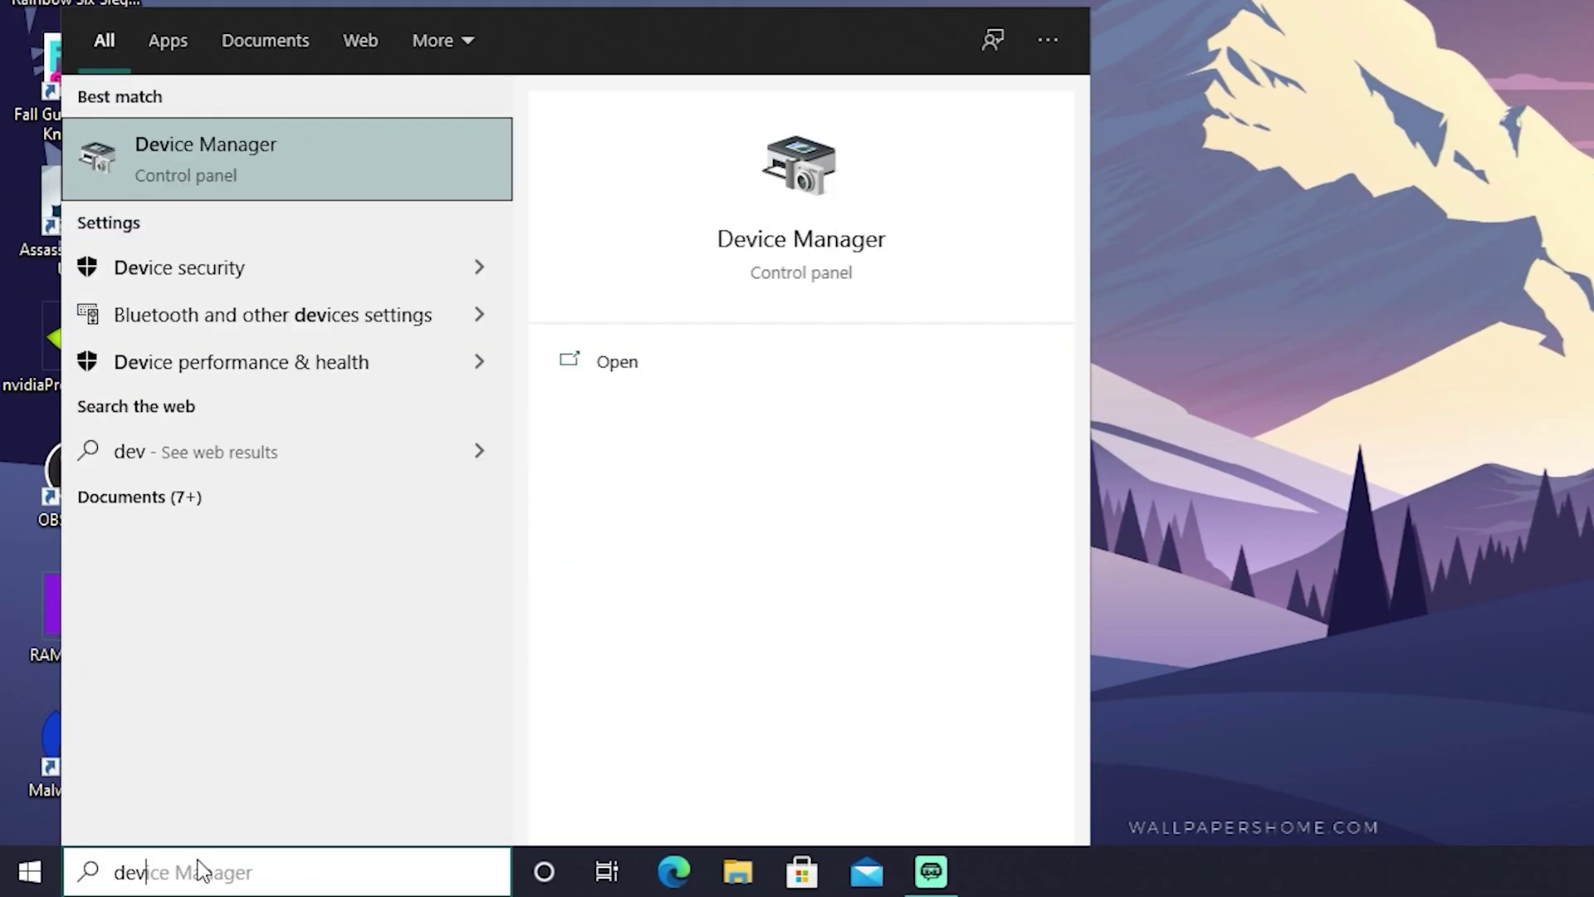
click(175, 166)
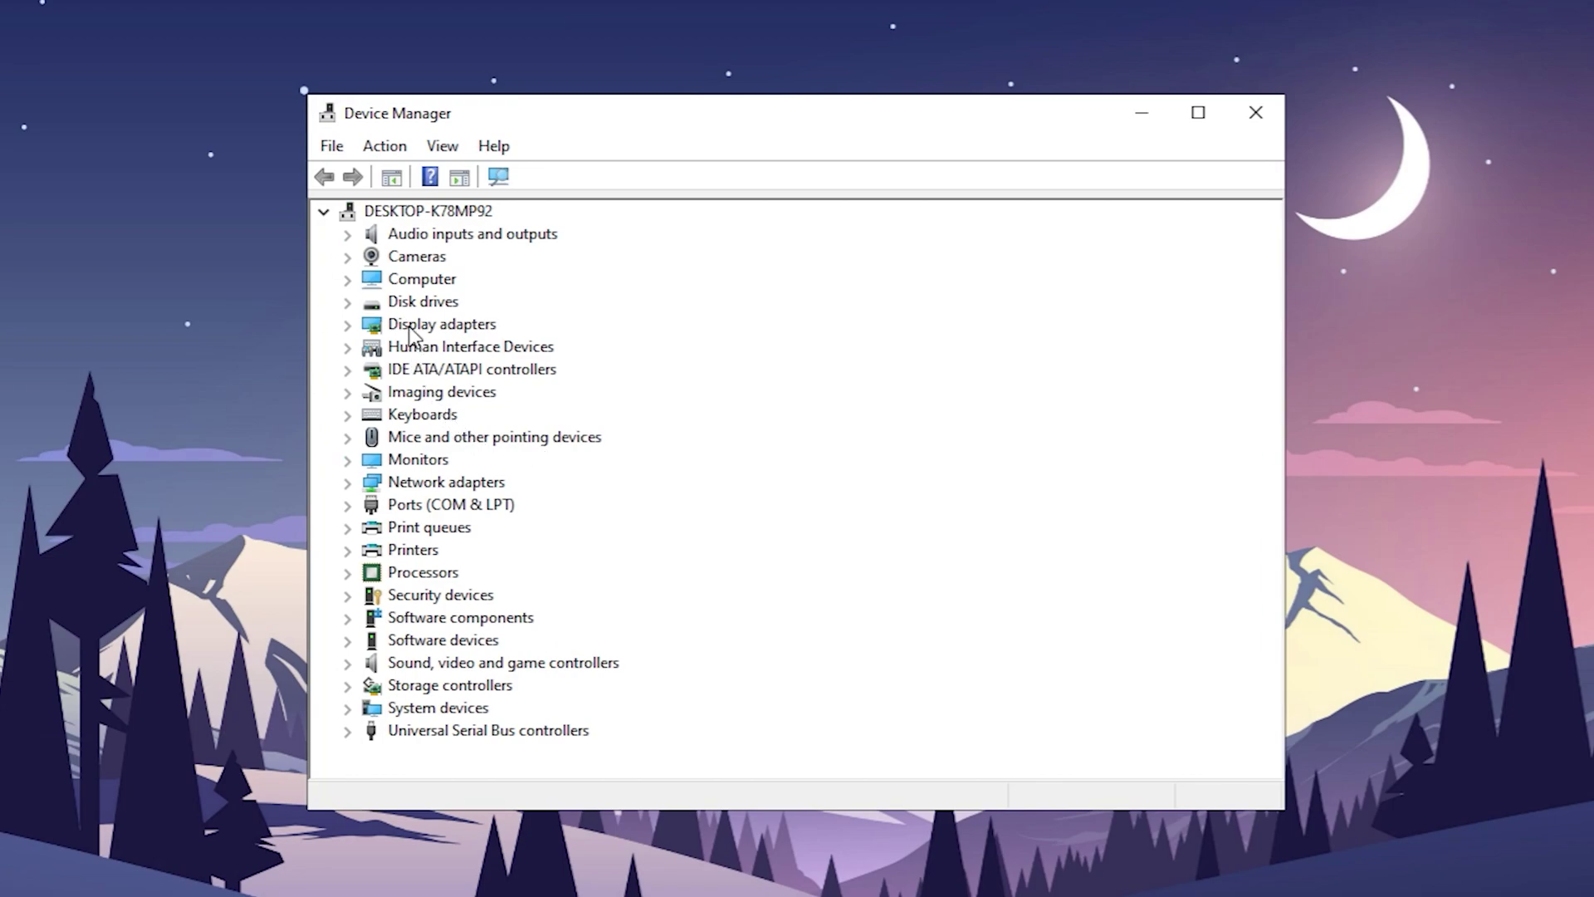
click(349, 324)
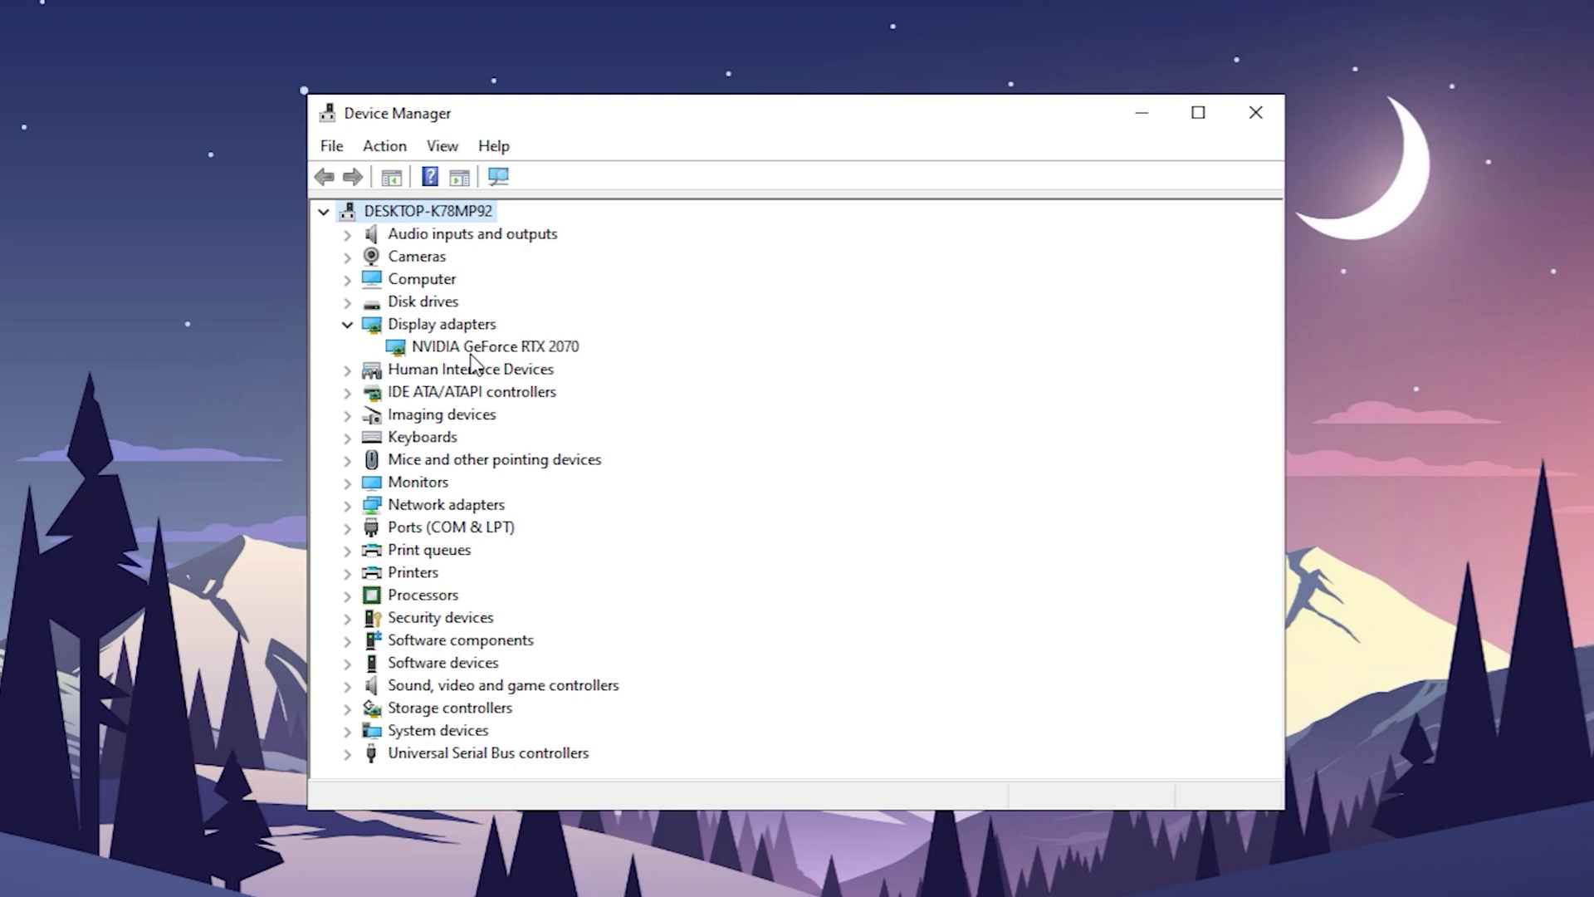
- Update the NVIDIA GeForce RTX 2070 driver using 'Search automatically for drivers'
right_click(443, 345)
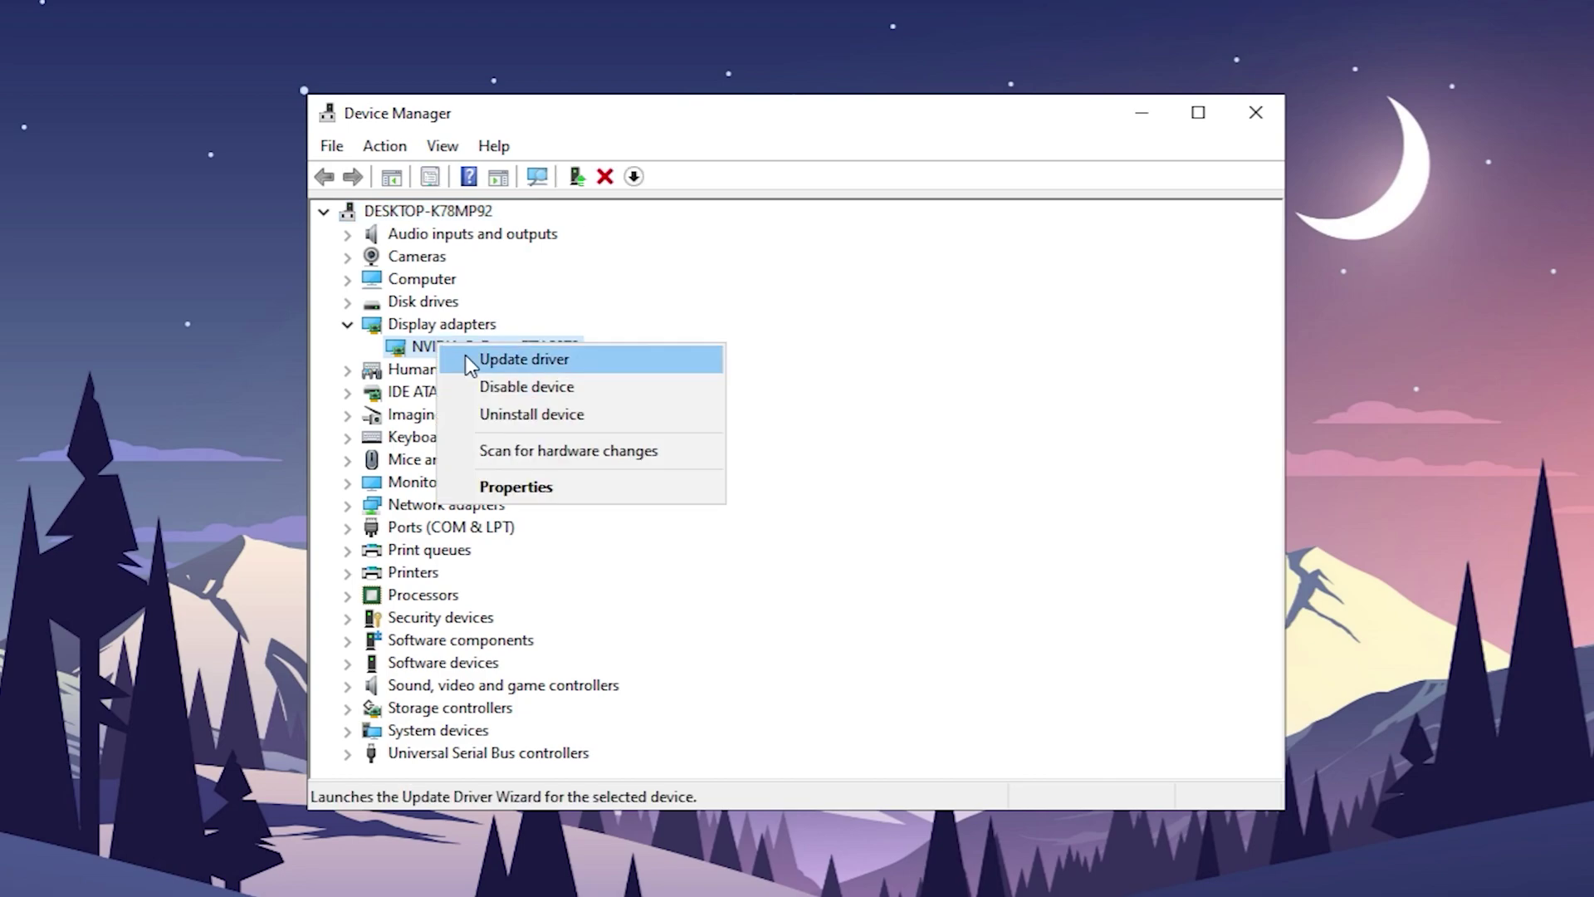
click(492, 362)
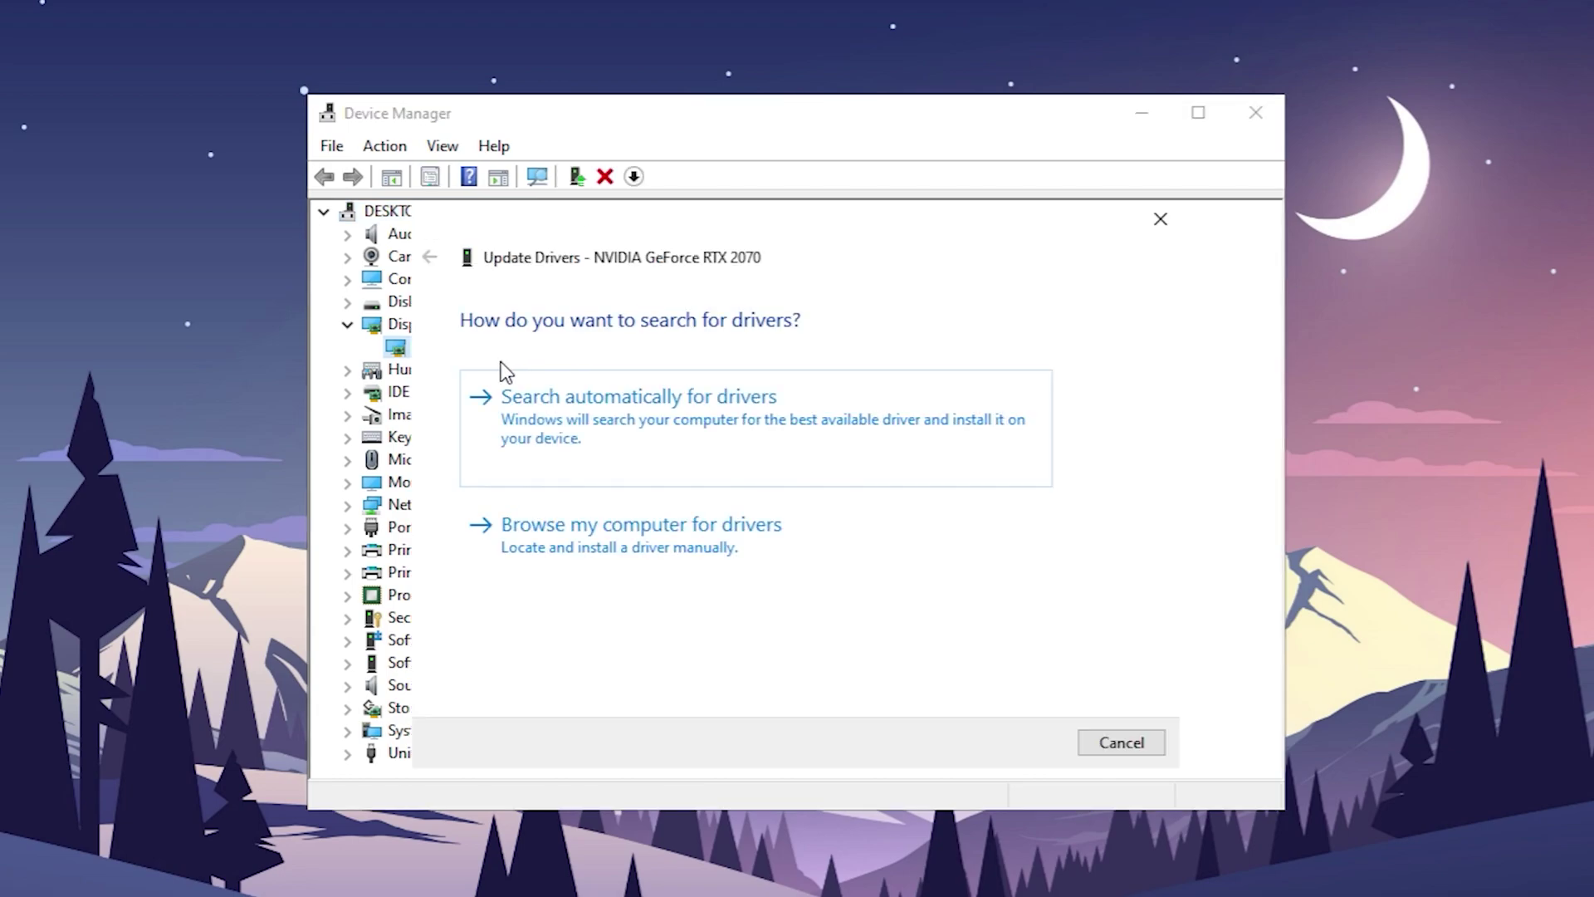
click(663, 427)
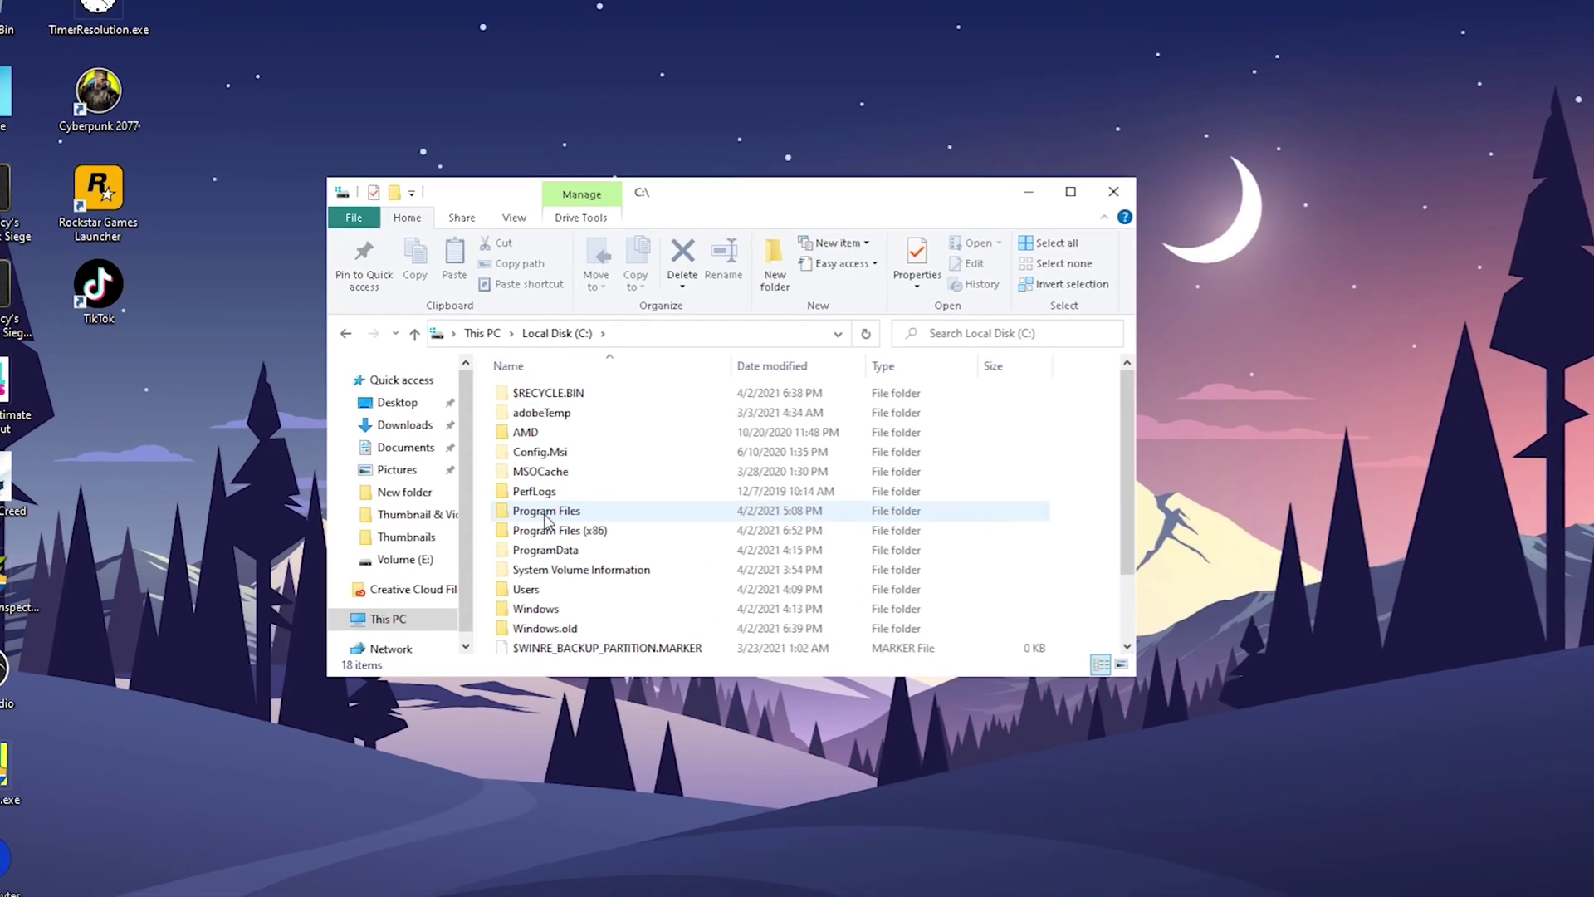
- Open Program Files\Epic Games\Fortnite\FortniteGame\Binaries\Win64\EasyAntiCheat to launch the Easy Anti-Cheat setup
double_click(547, 486)
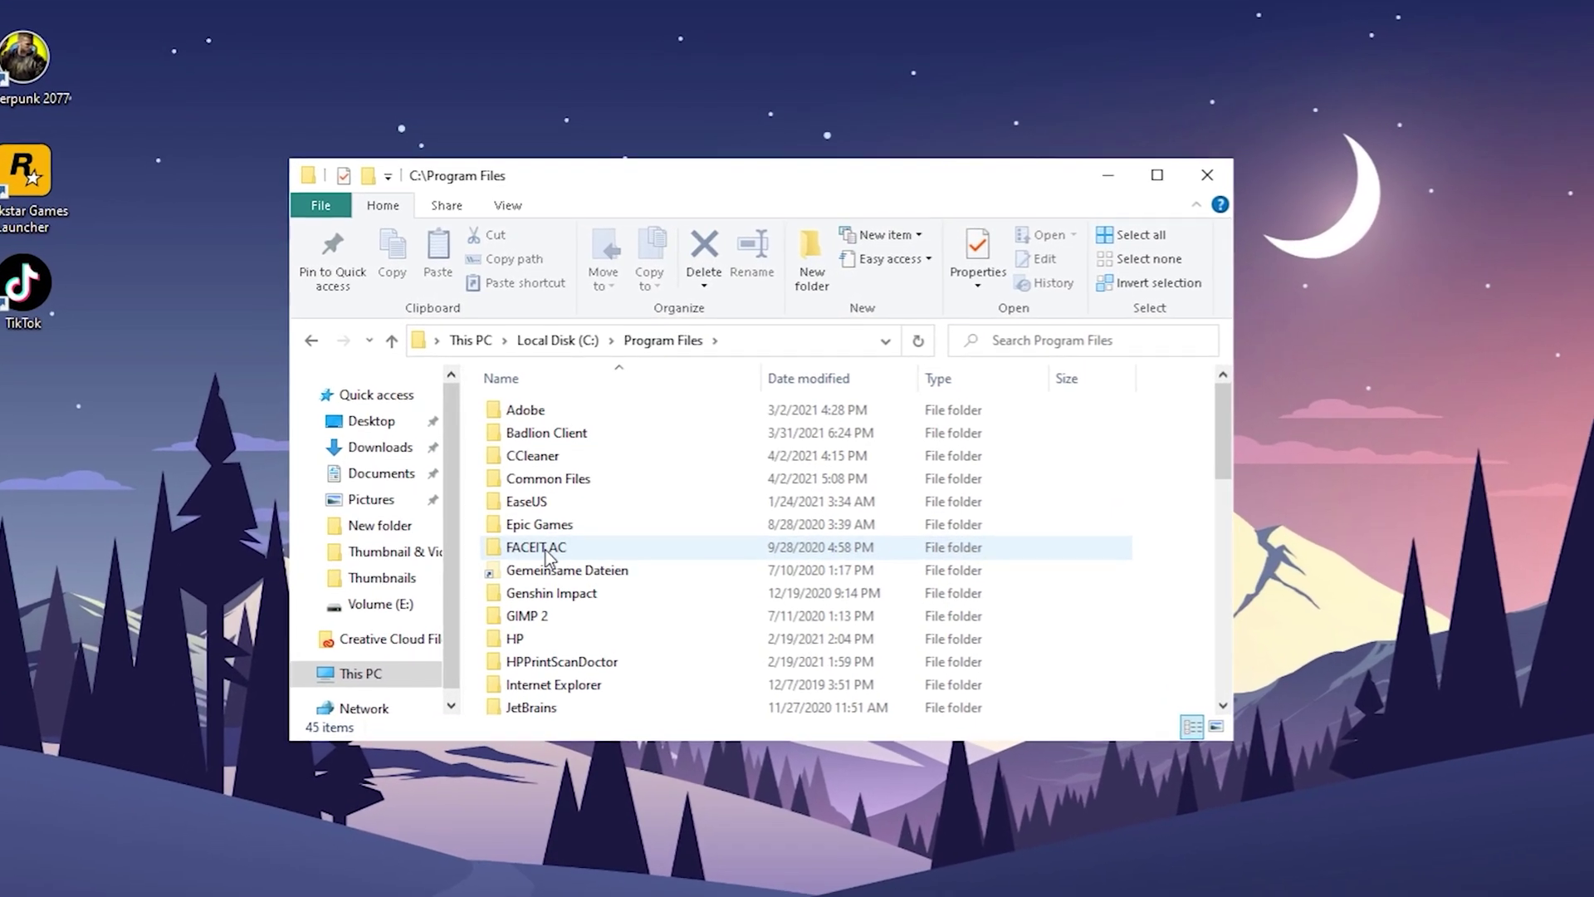
double_click(535, 527)
double_click(534, 411)
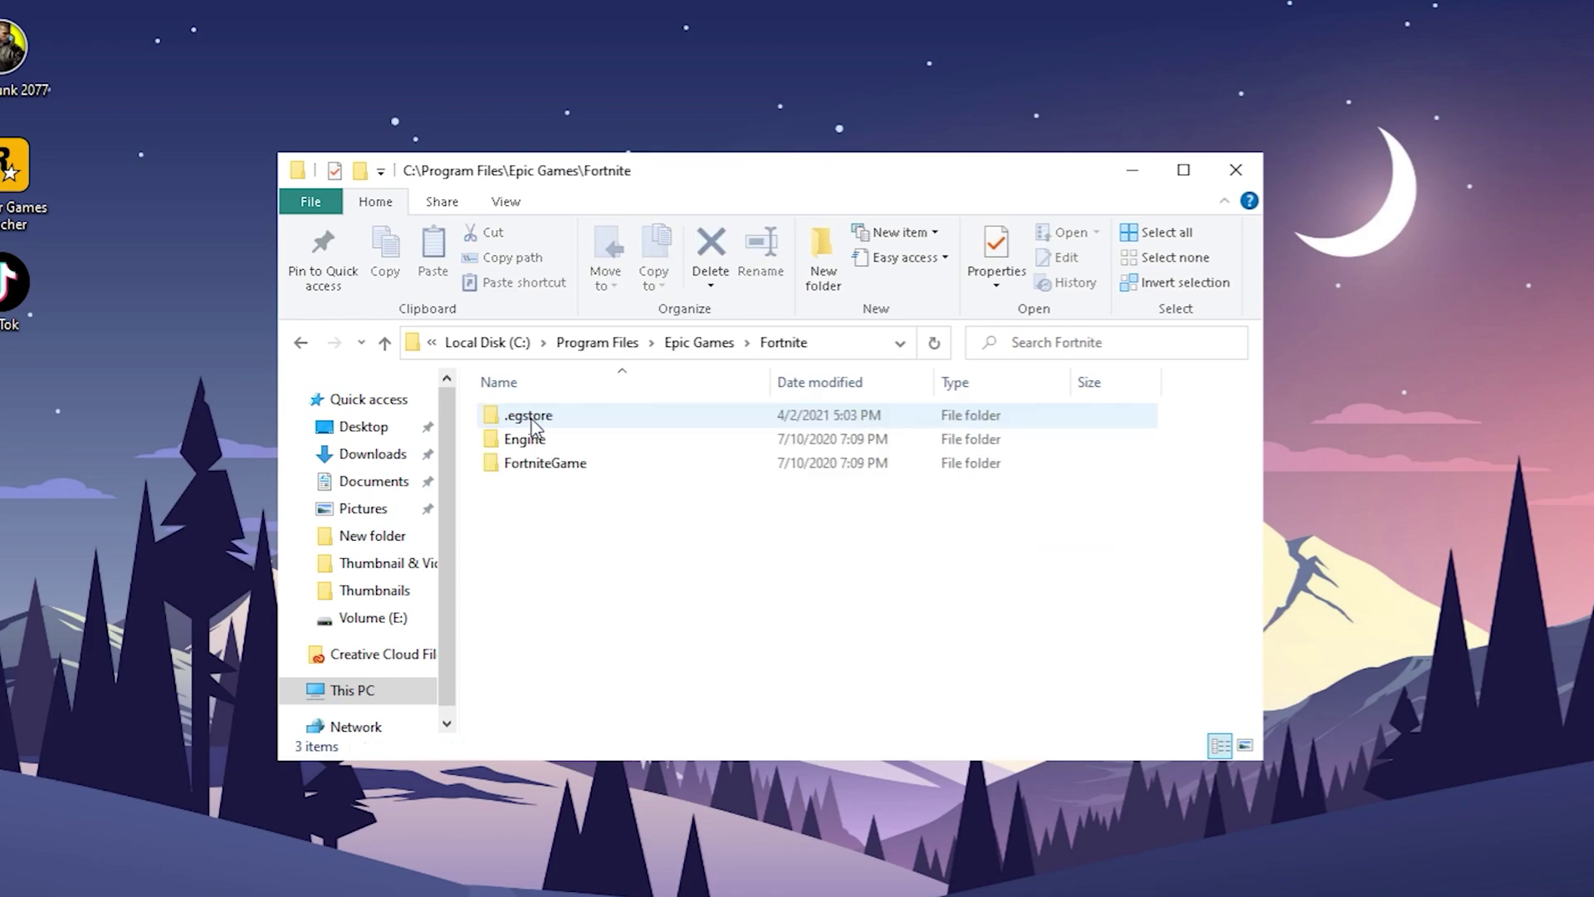
double_click(535, 462)
double_click(533, 417)
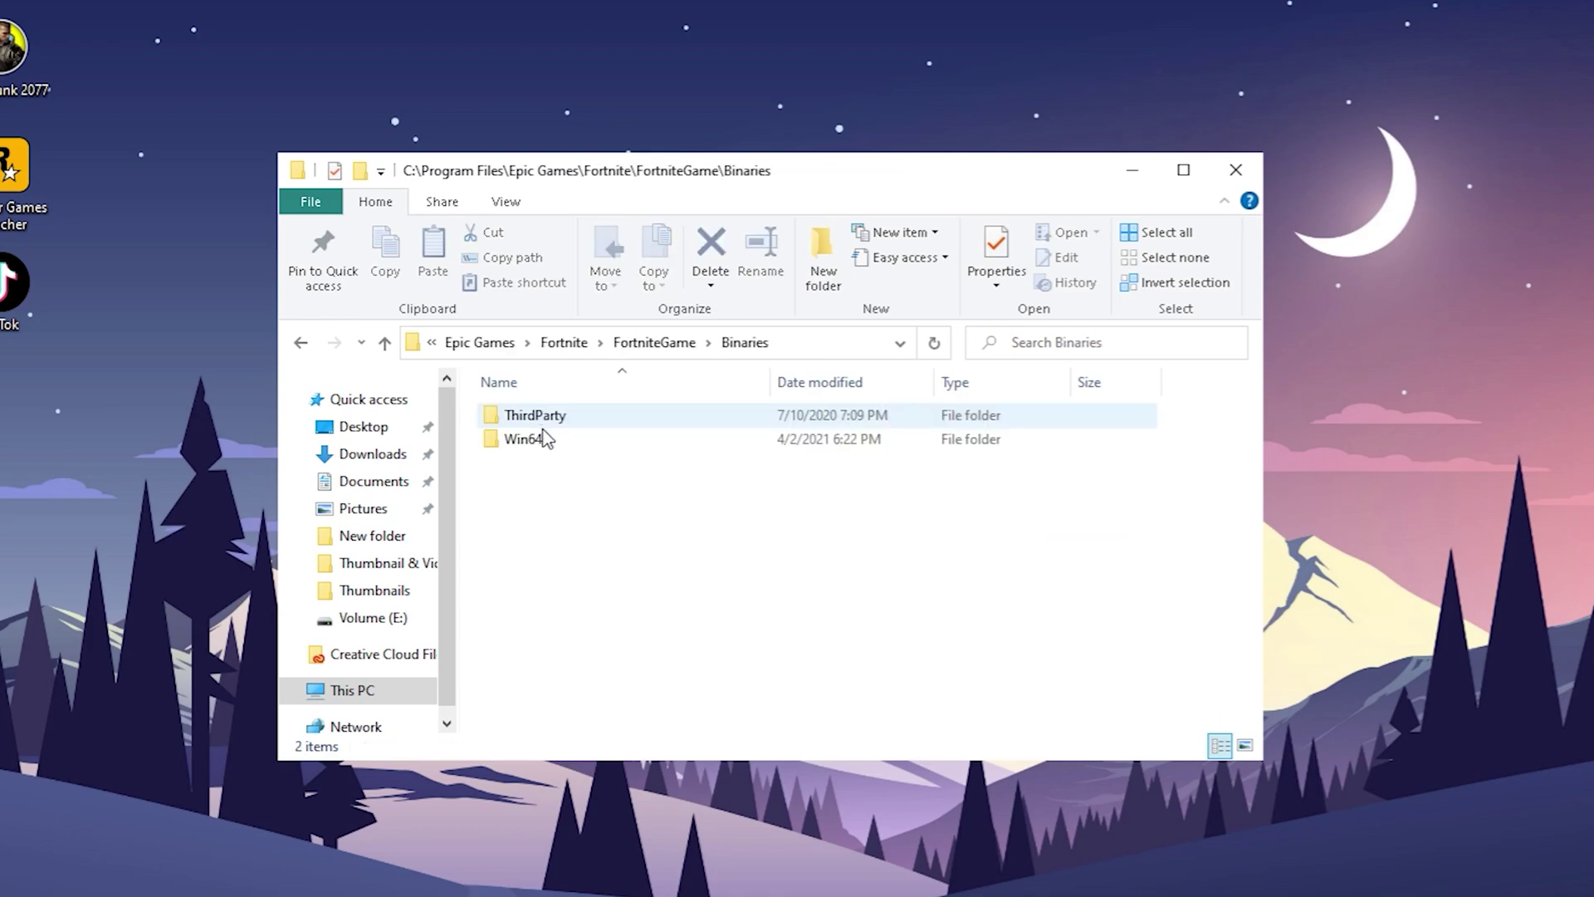
double_click(546, 438)
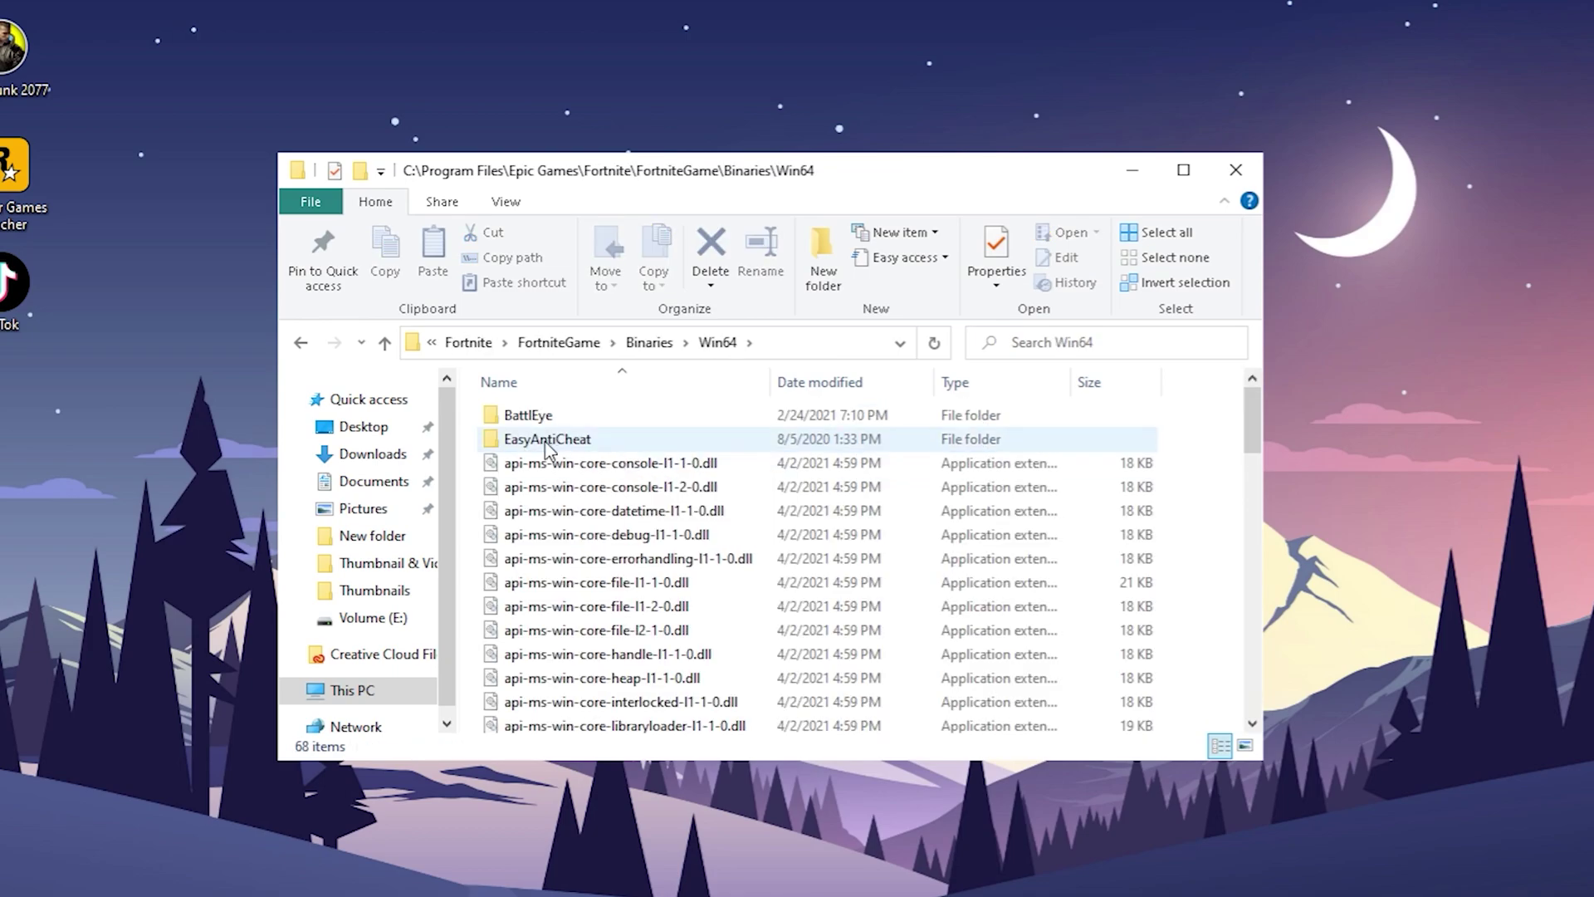
double_click(545, 440)
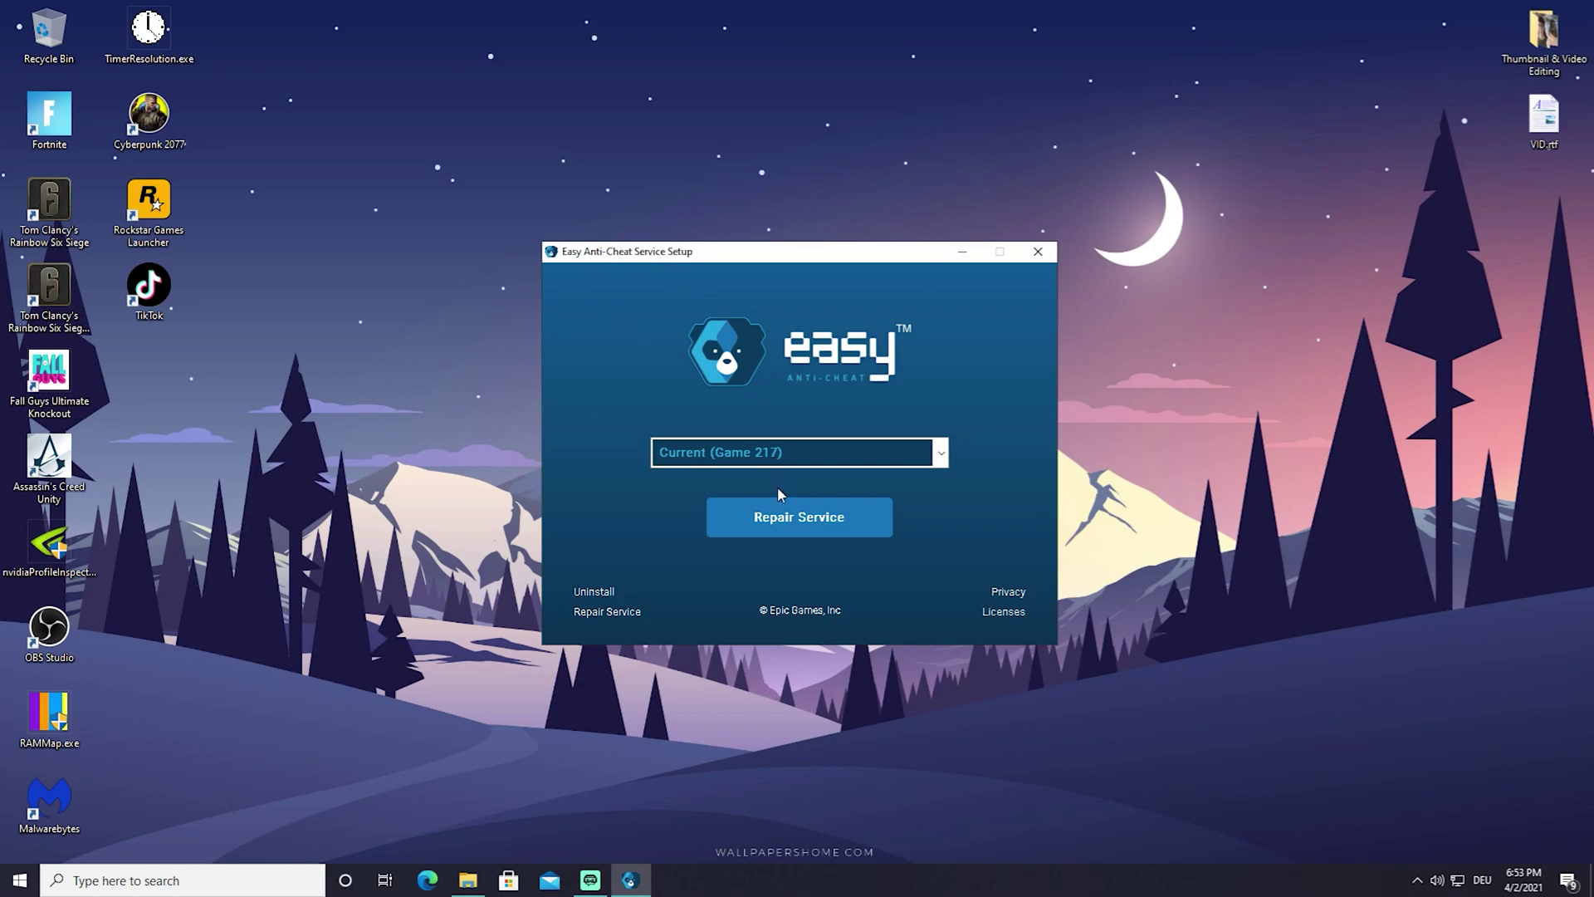
- Run Repair Service for Current (Game 217) in Easy Anti-Cheat Service Setup
click(794, 525)
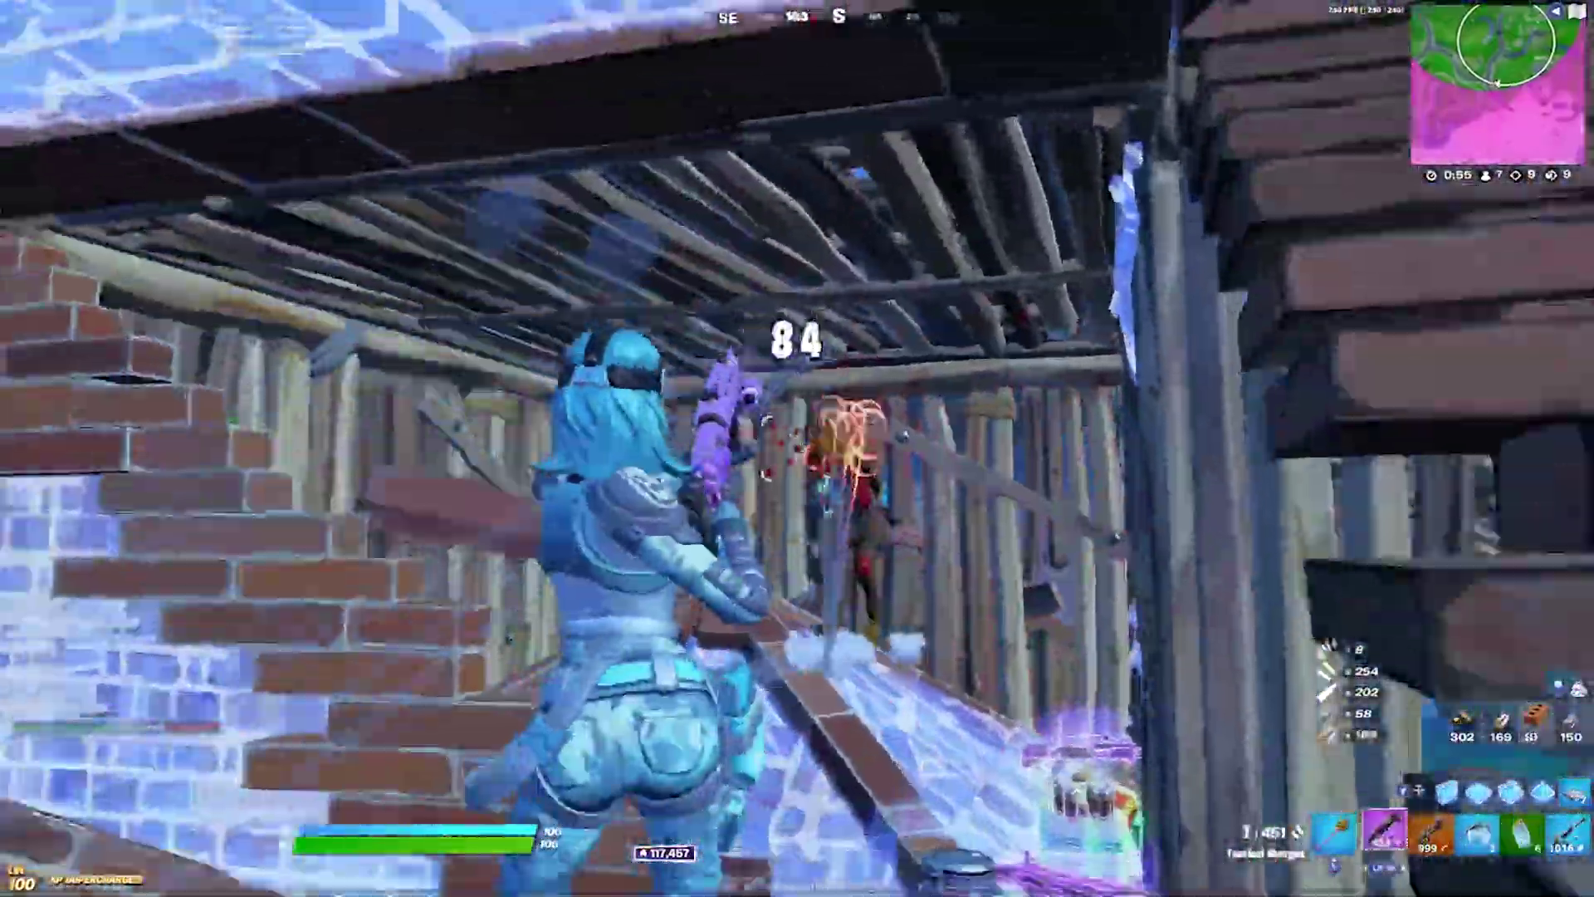
- Eliminate the nearby opponent, build brick walls and floors, then switch to the pistol (key 4)
click(797, 449)
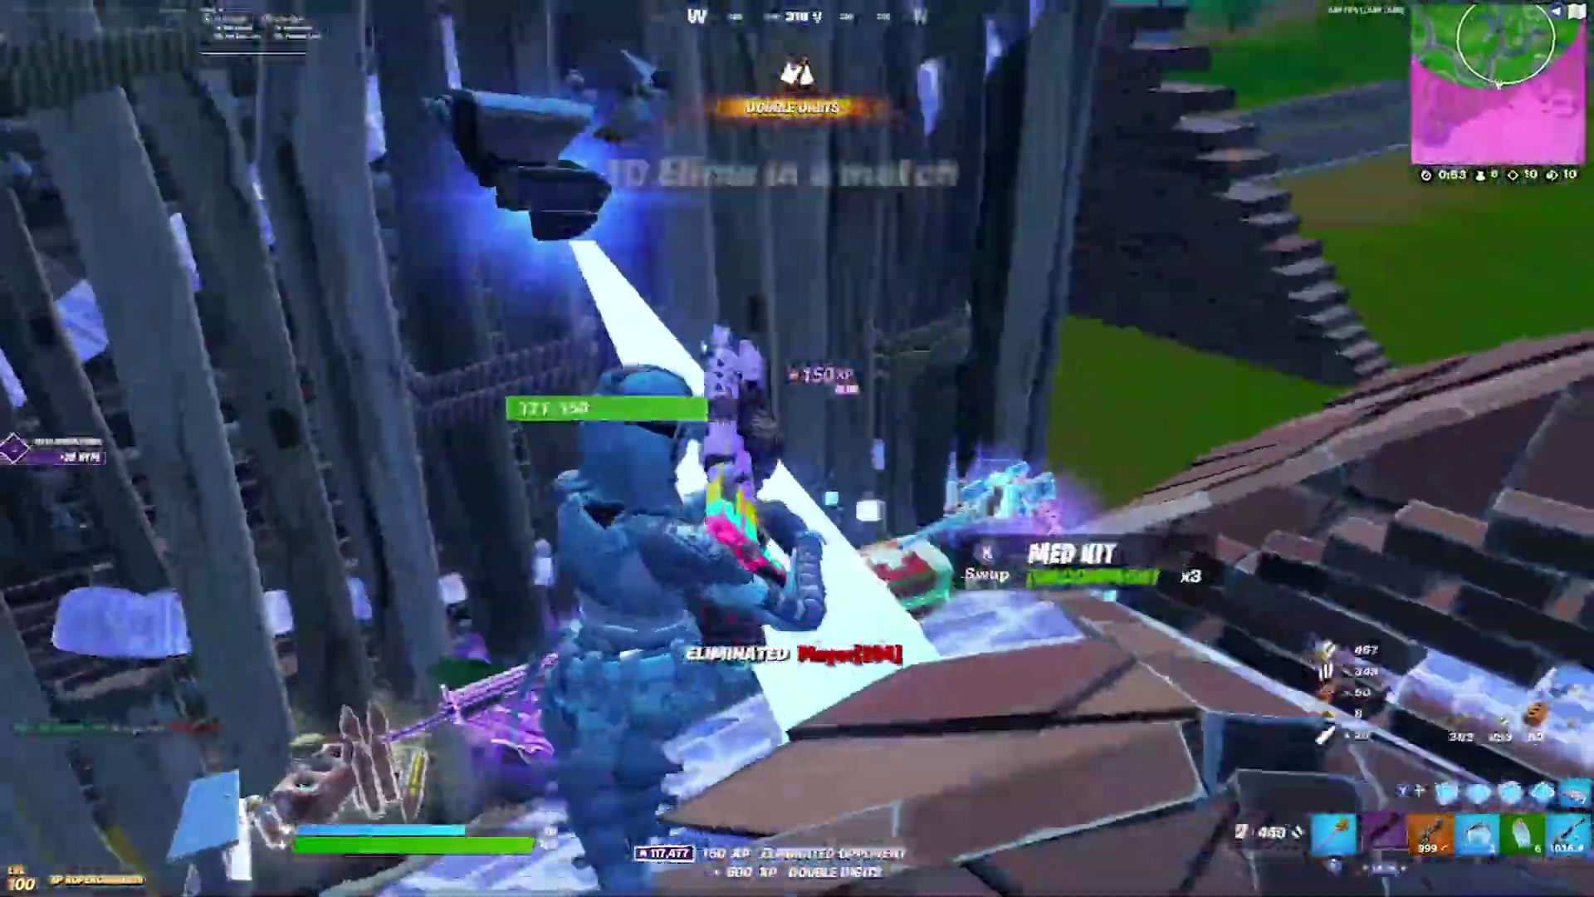
click(797, 448)
click(797, 448)
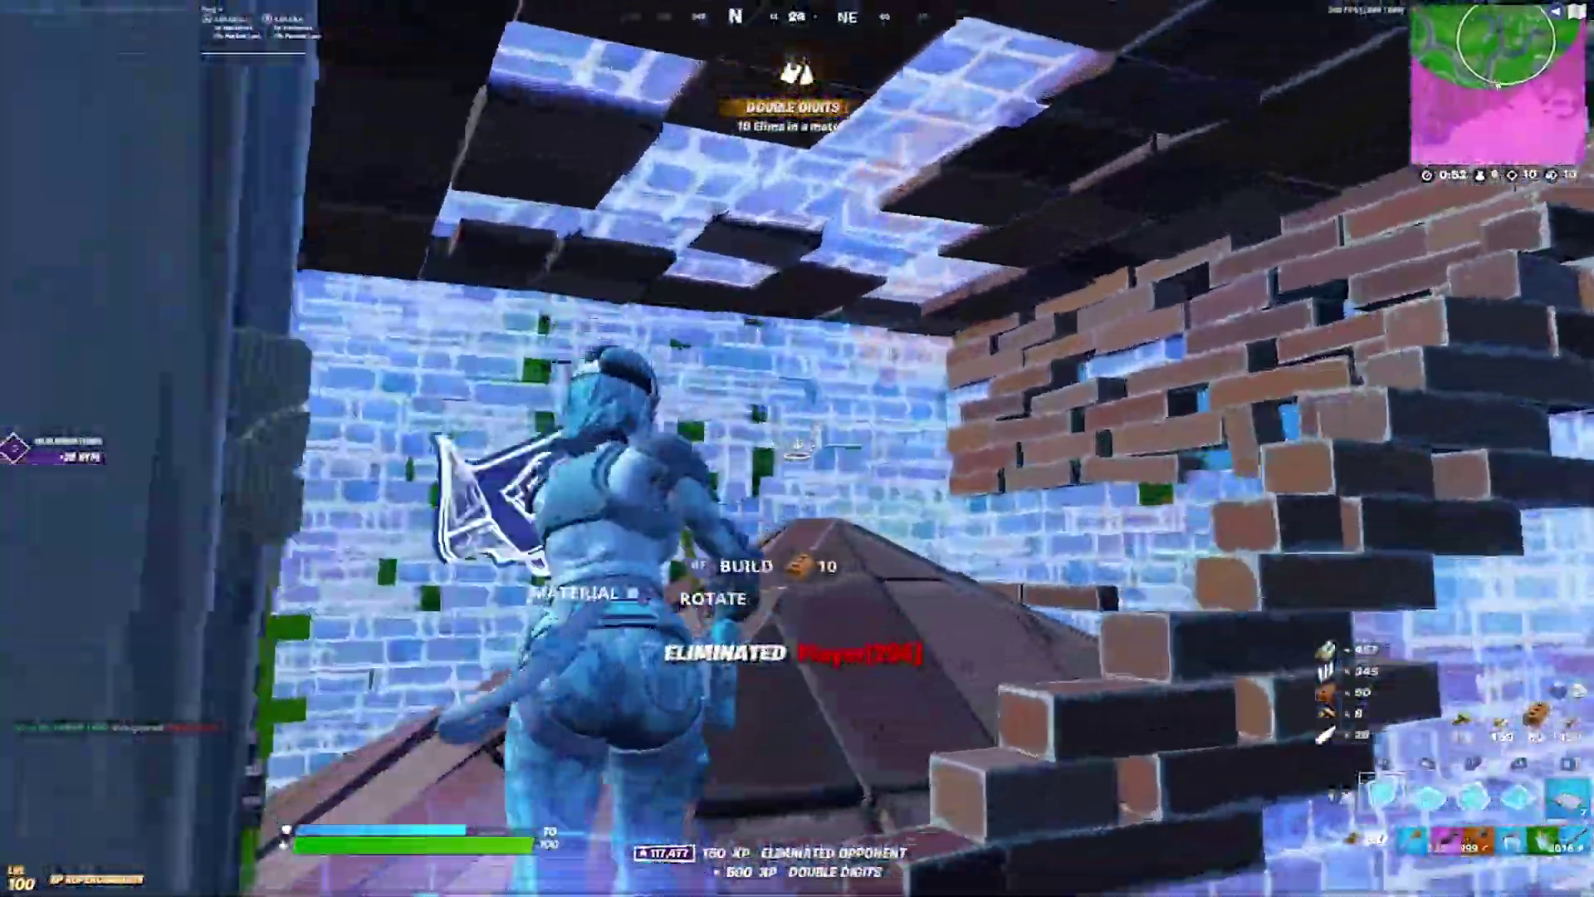
click(797, 448)
key(4)
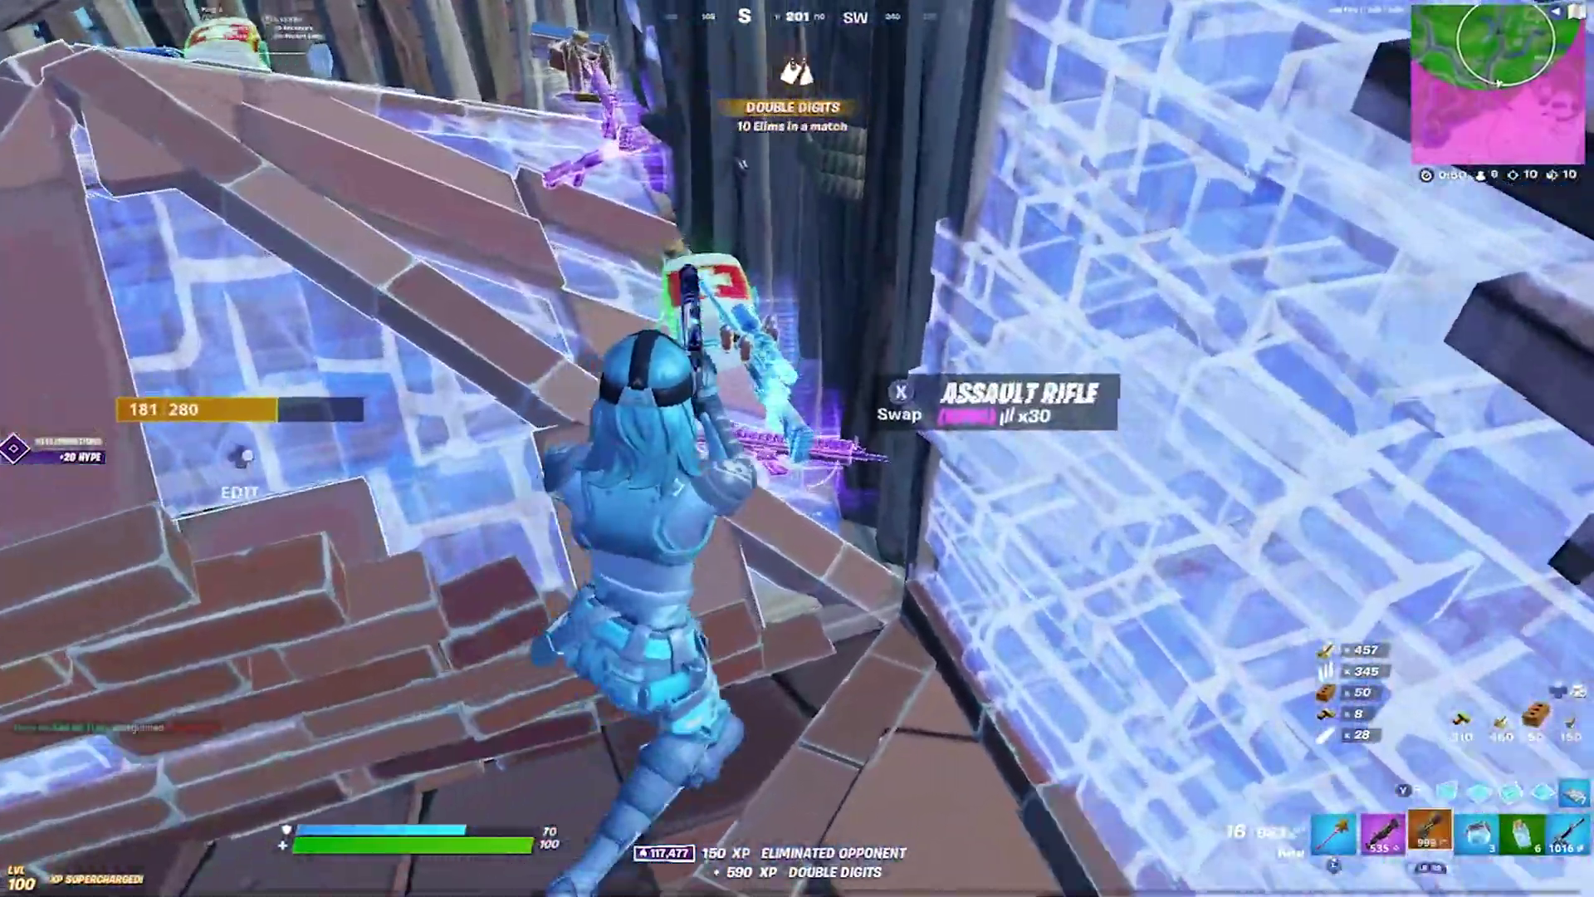